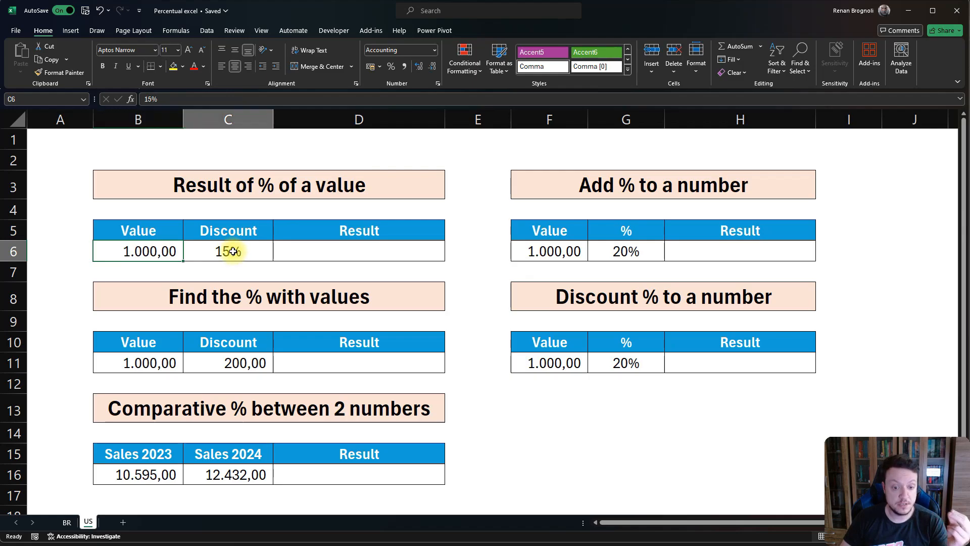
Step: Examine the sample inputs in the discount, percentage-finding, sales comparison and Add % to a number tables
left_click(152, 253)
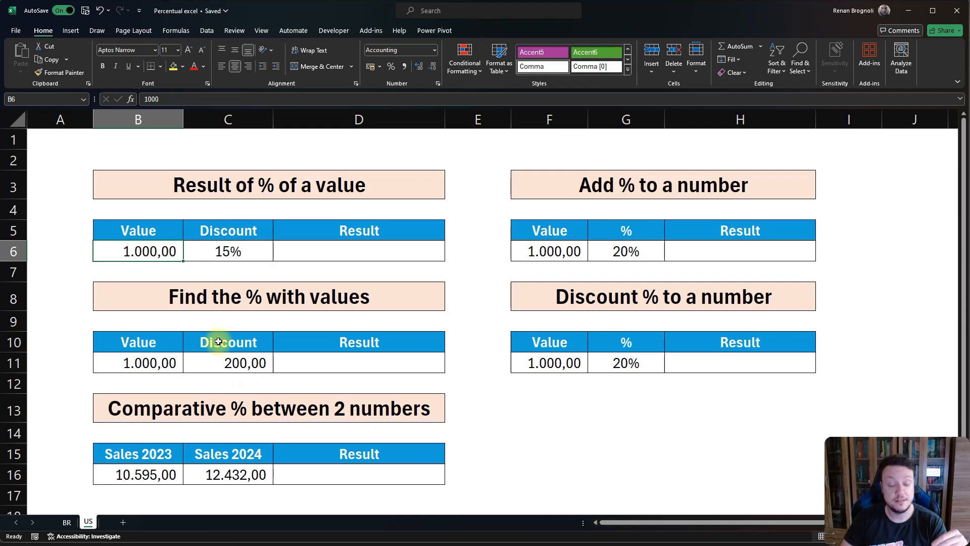
left_click(125, 371)
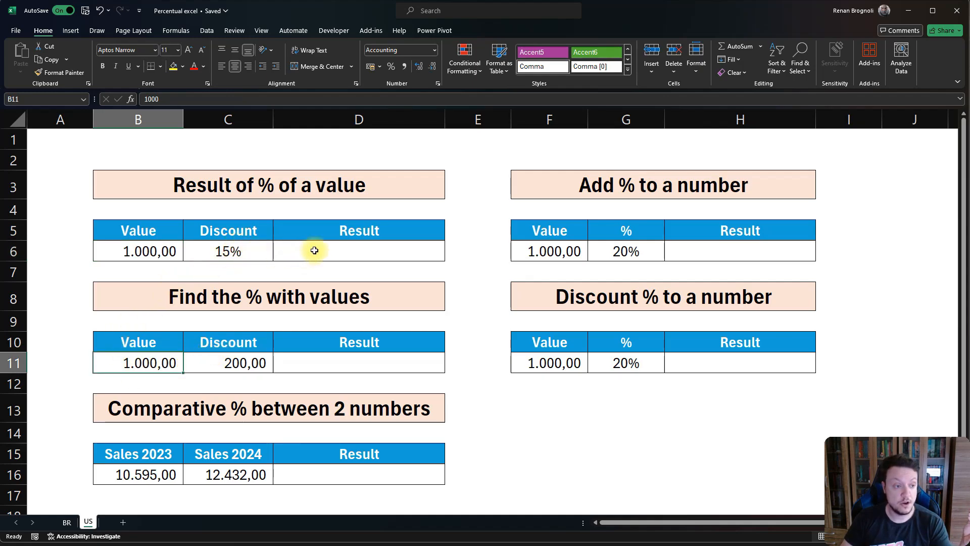
left_click(229, 247)
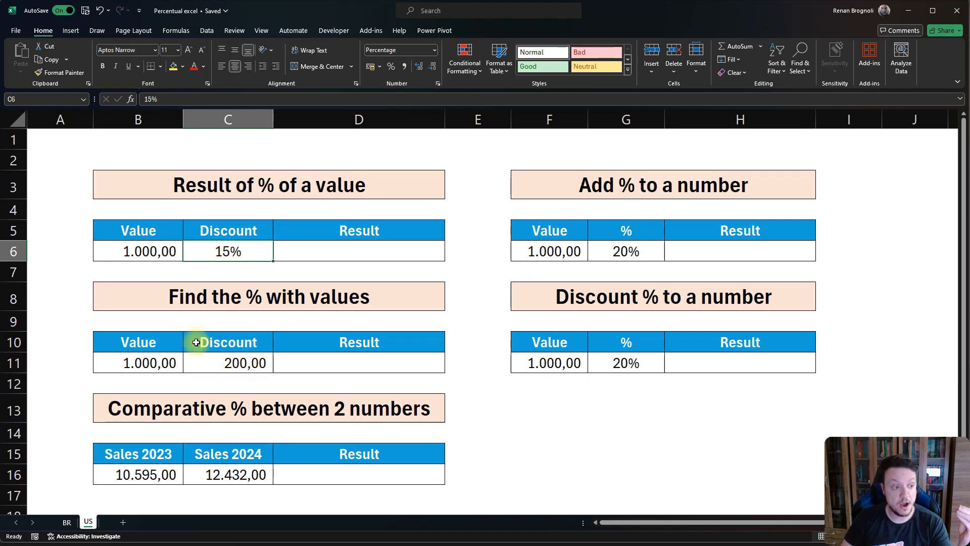
left_click(216, 360)
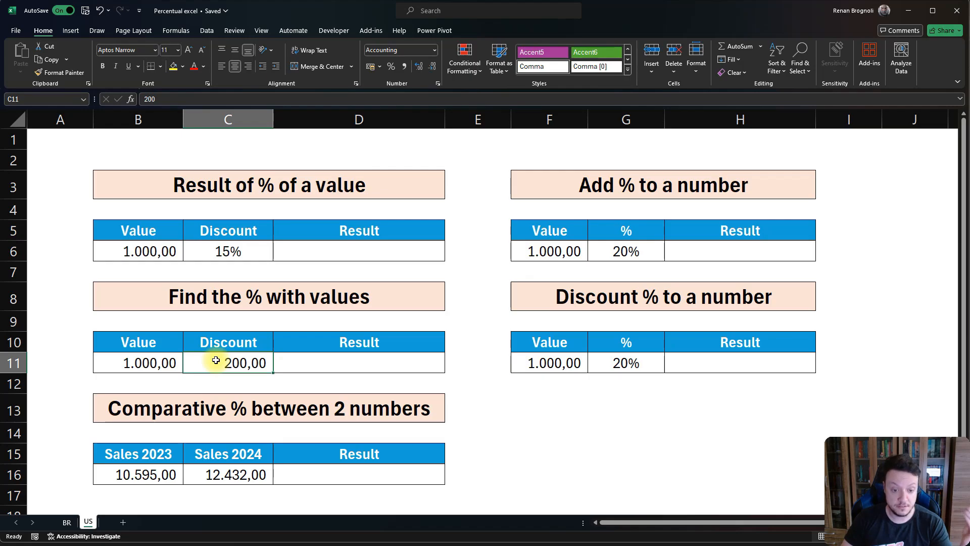
left_click(159, 411)
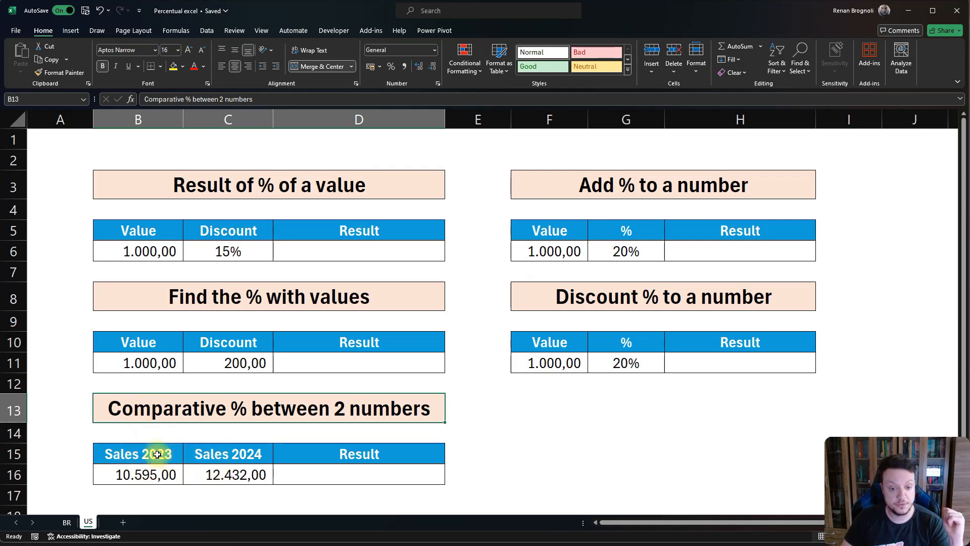
left_click(208, 470)
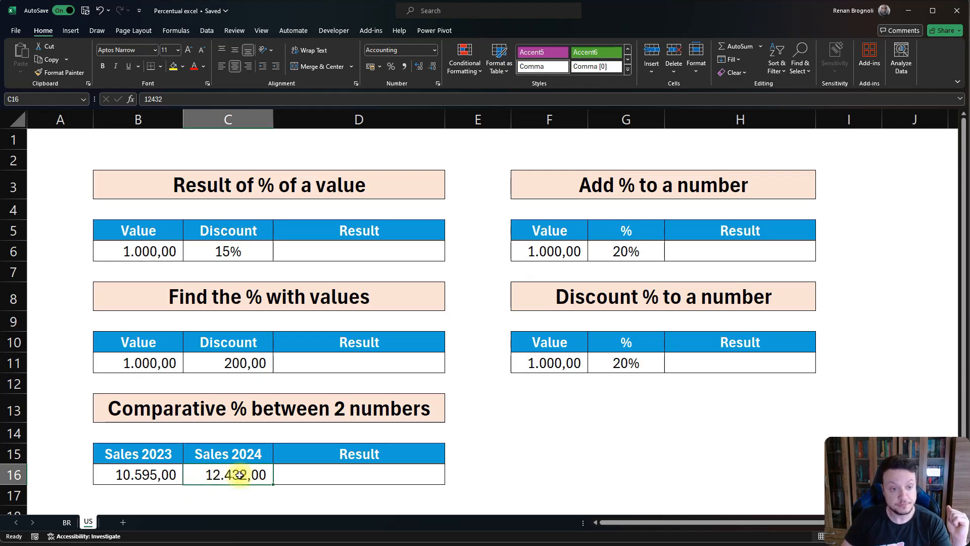
left_click(556, 242)
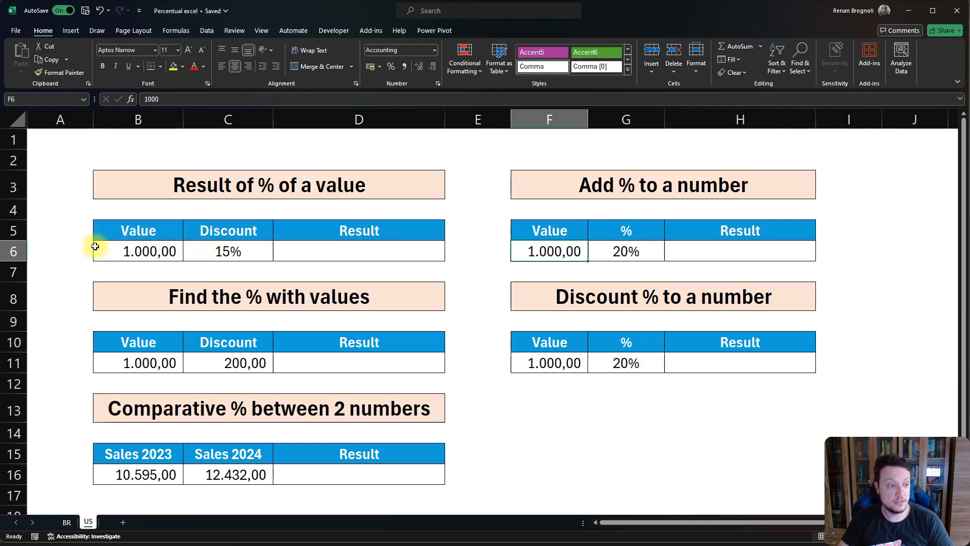
Step: Calculate the discount amount in cell D6 of the Result of % of a value table with the formula =B6*C6
left_click(353, 253)
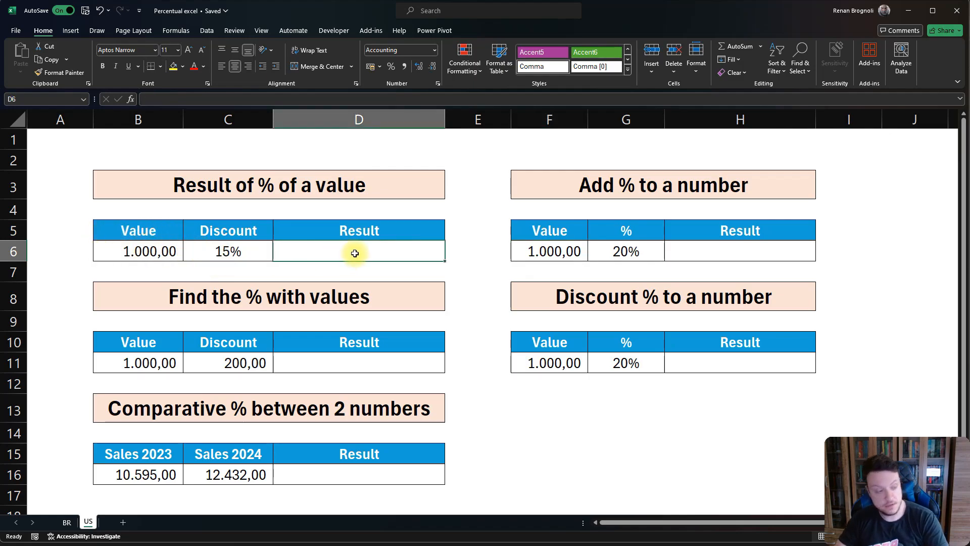
type("=")
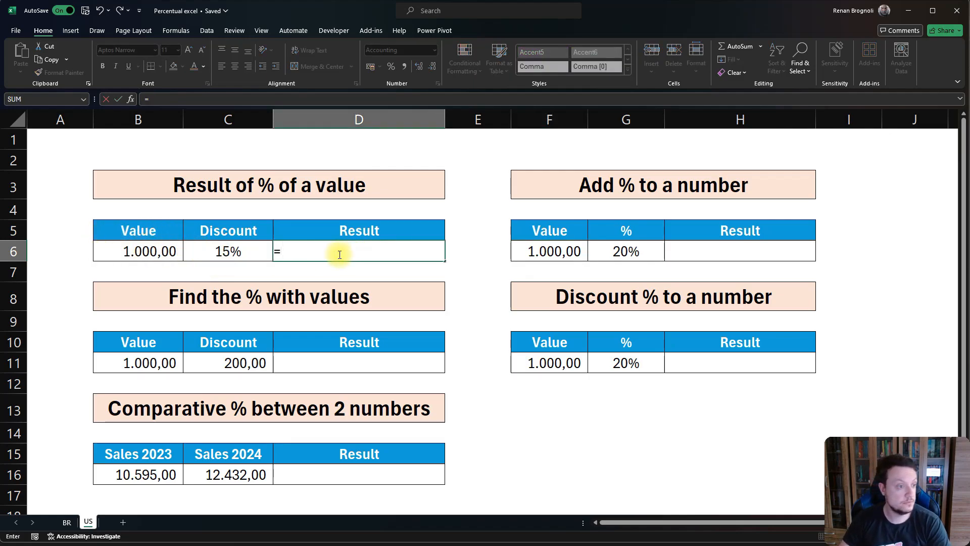
left_click(143, 250)
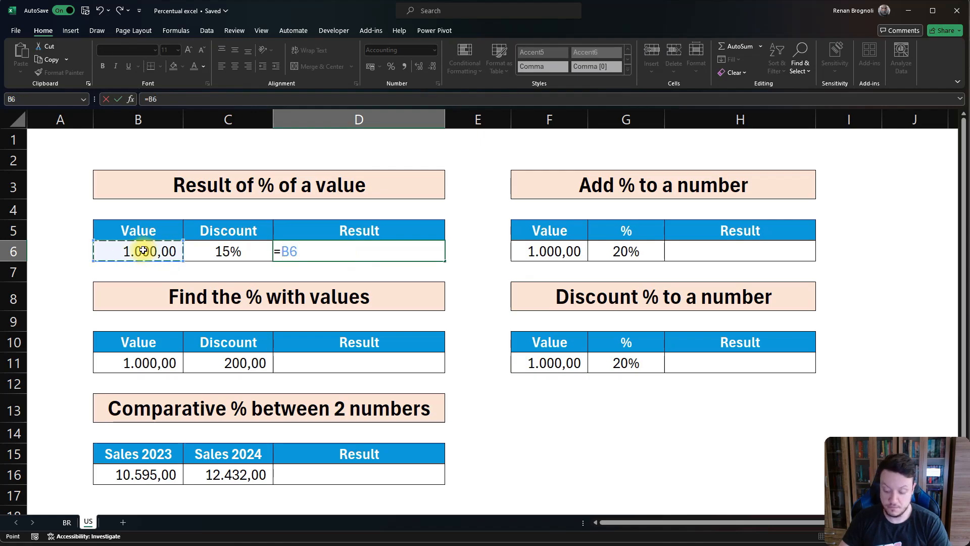
type("*")
left_click(228, 252)
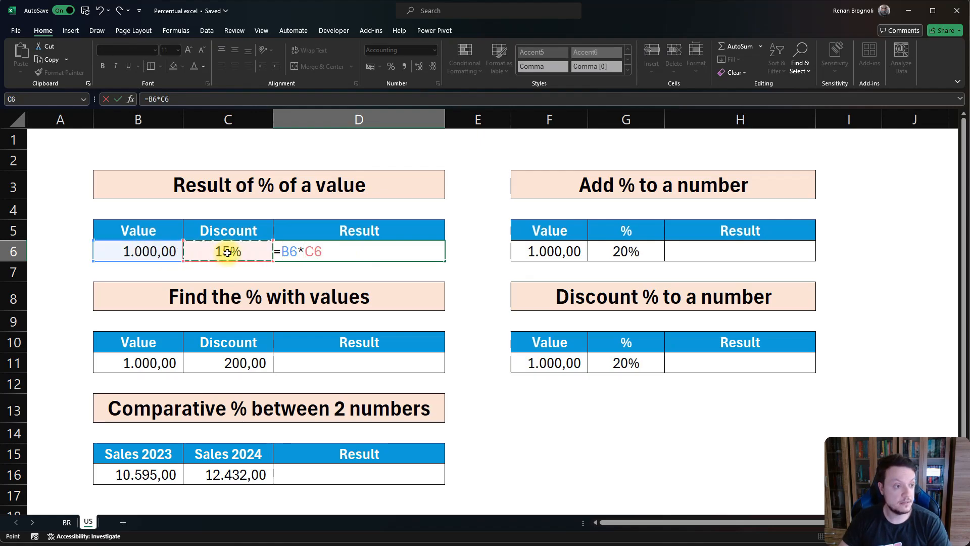
key("Return")
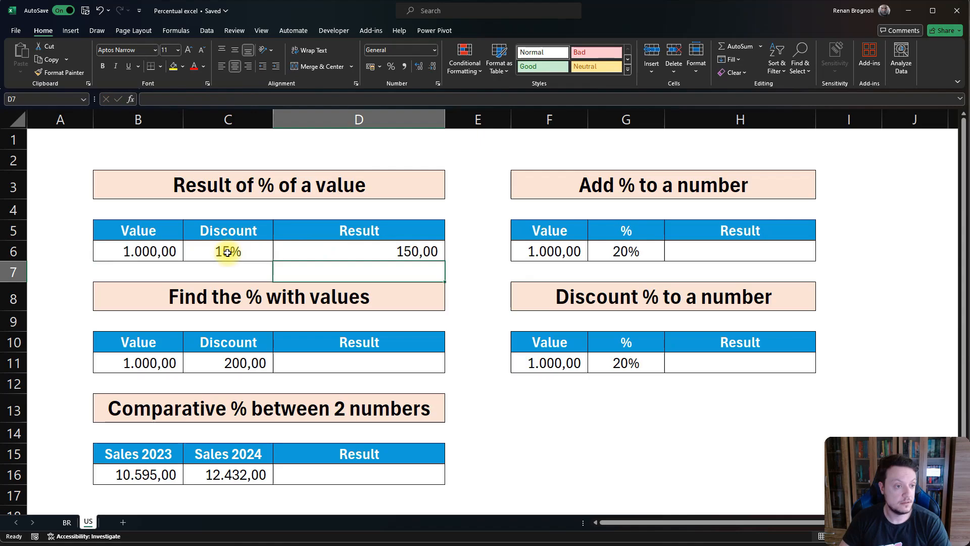
left_click(391, 250)
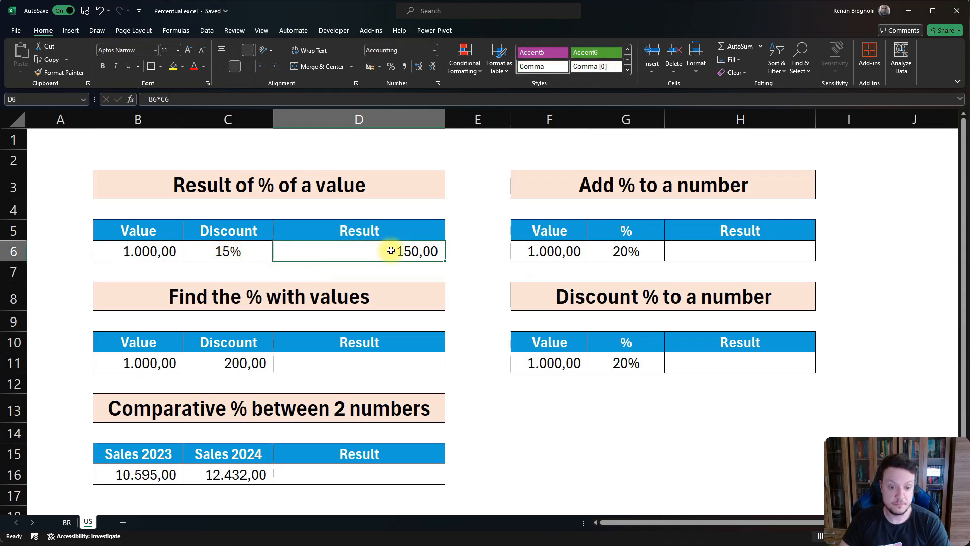
Step: Enter 0.15 in cell C7 beneath the discount as its decimal equivalent, and clear that cell again
left_click(230, 272)
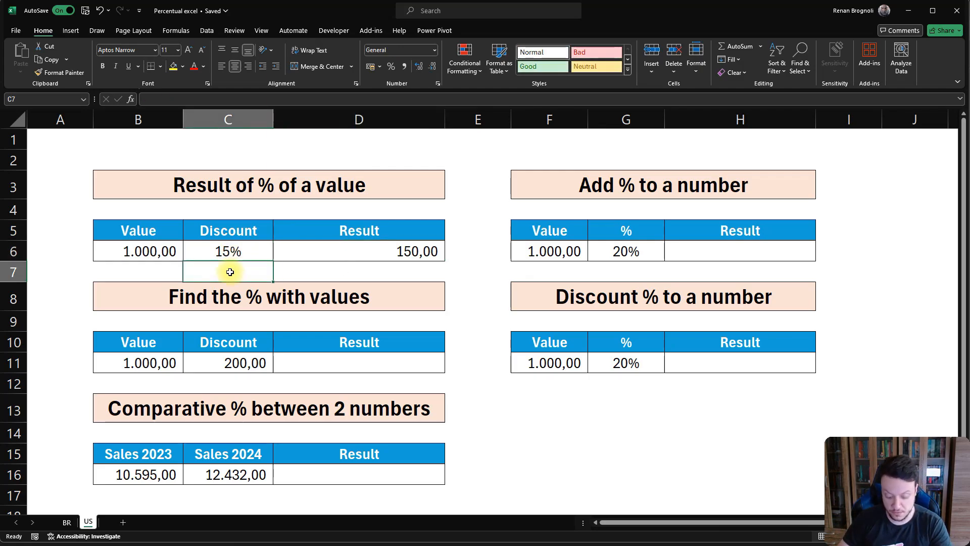
type("0")
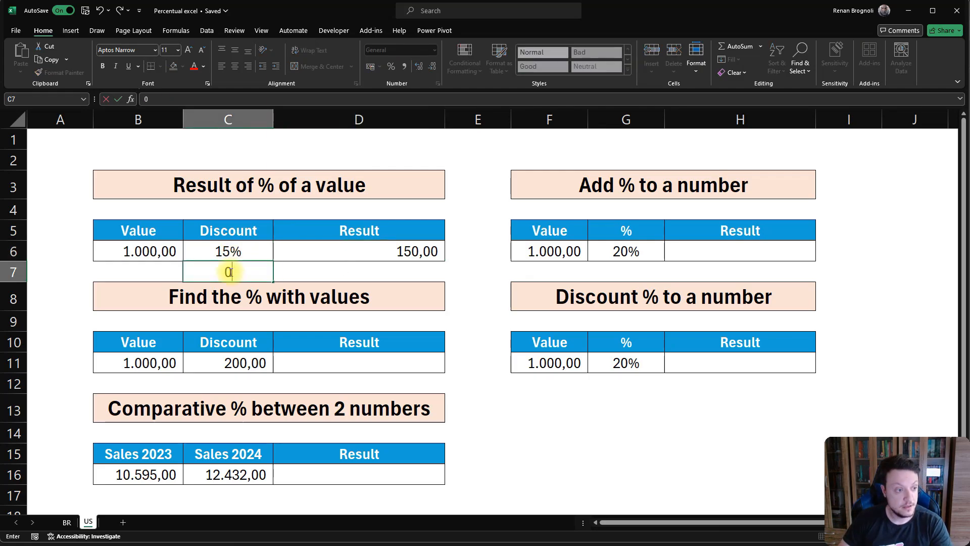
type(".15")
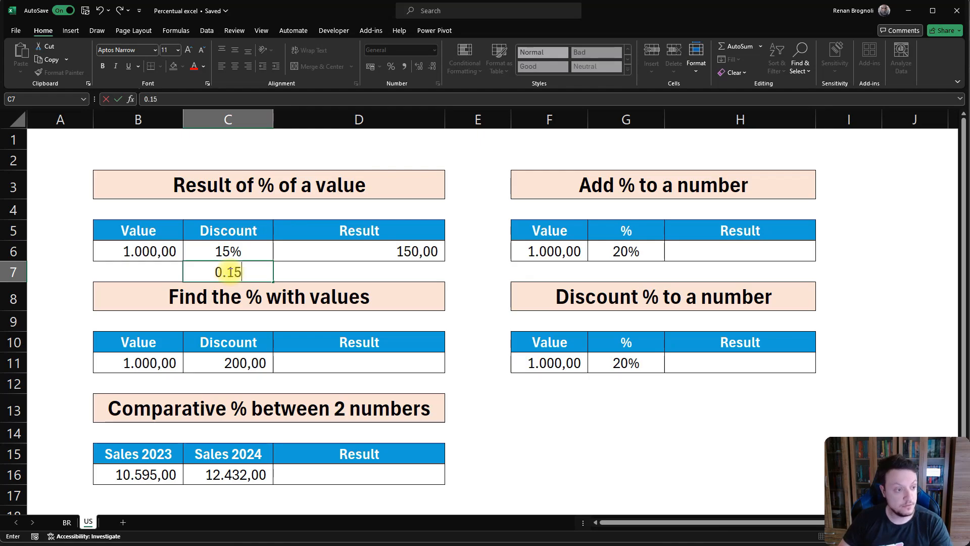
key("Return")
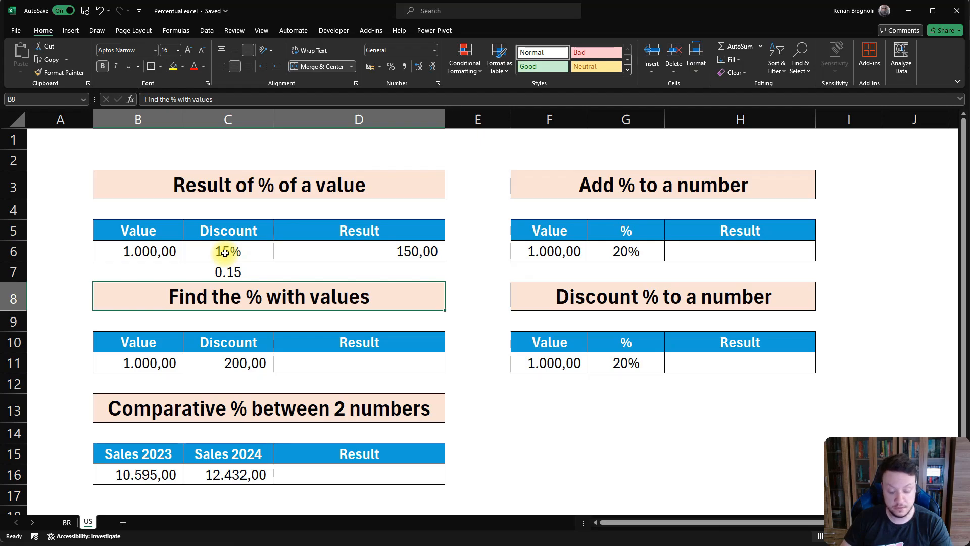
left_click(224, 267)
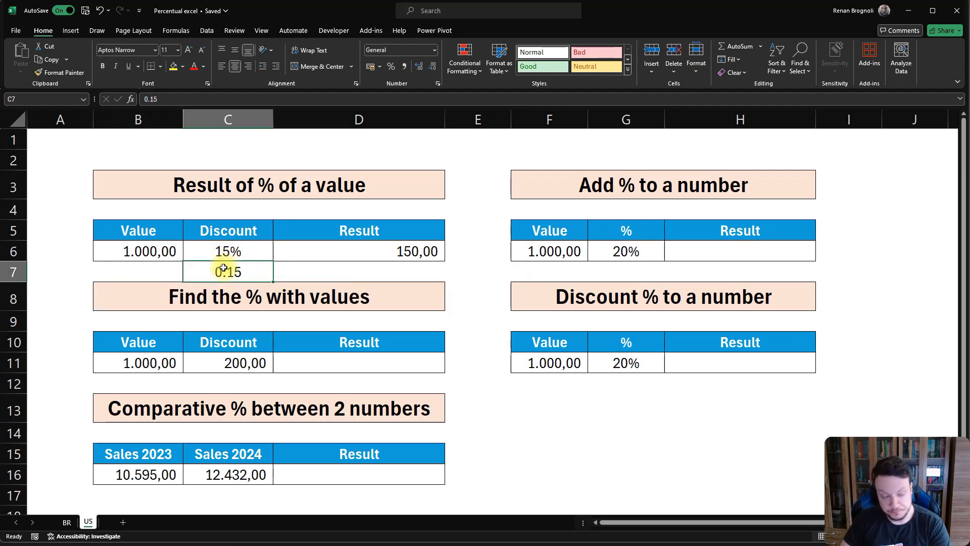
key("Delete")
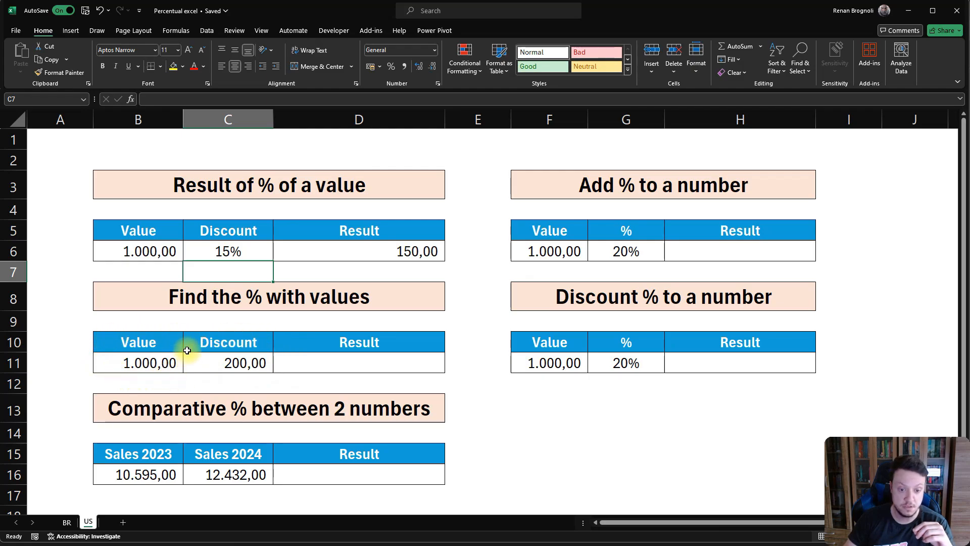
Step: Calculate the discount's share of the value in cell D11 with =C11/B11 and format the result as a percentage
left_click(337, 363)
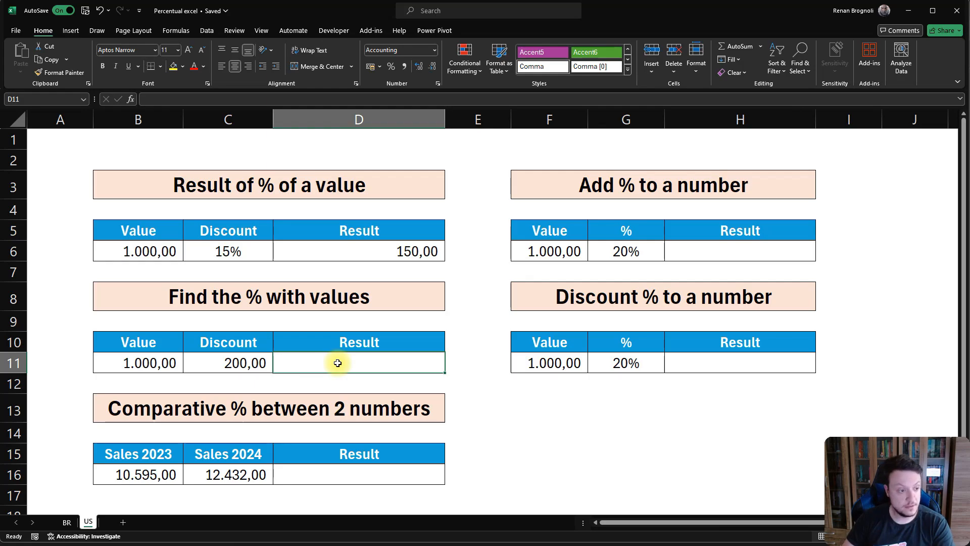
type("=")
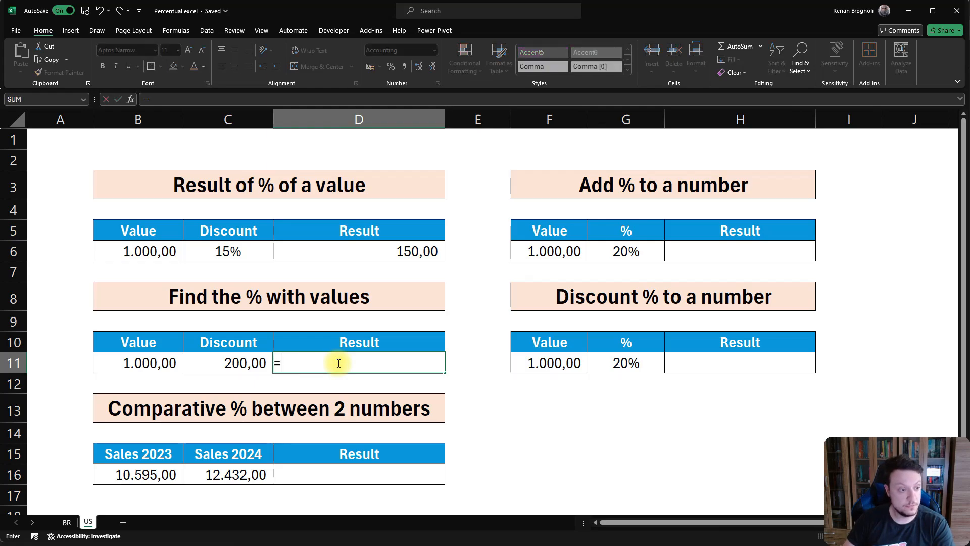
left_click(233, 362)
type("/")
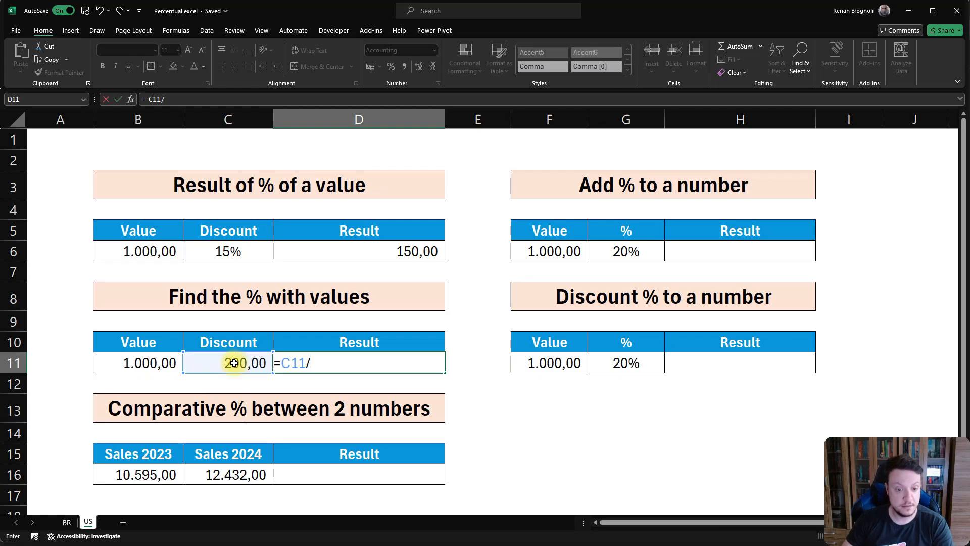
left_click(160, 363)
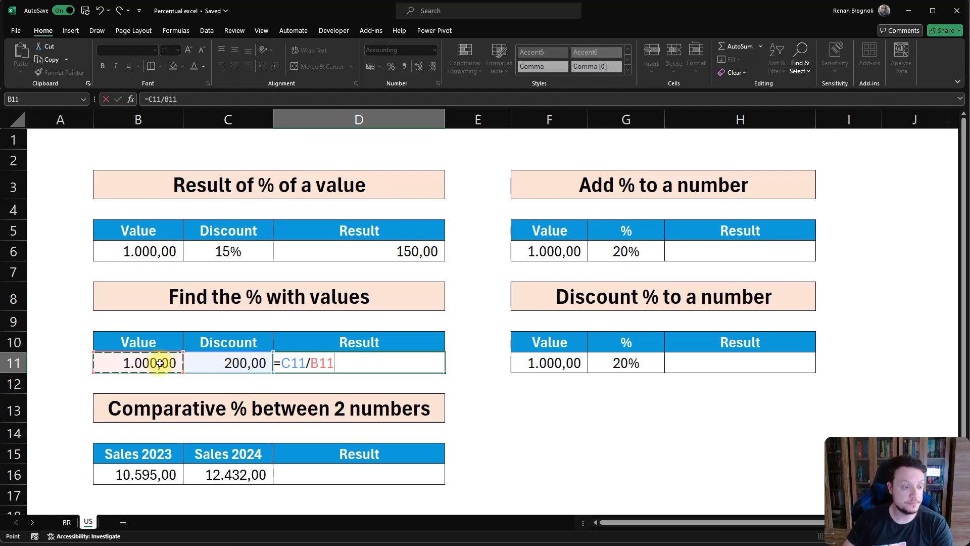
key("Return")
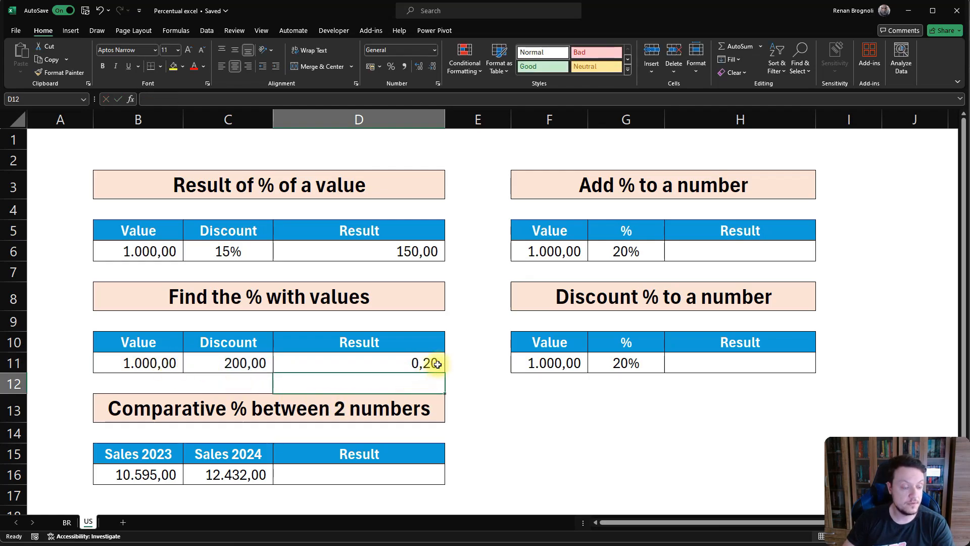
left_click(396, 363)
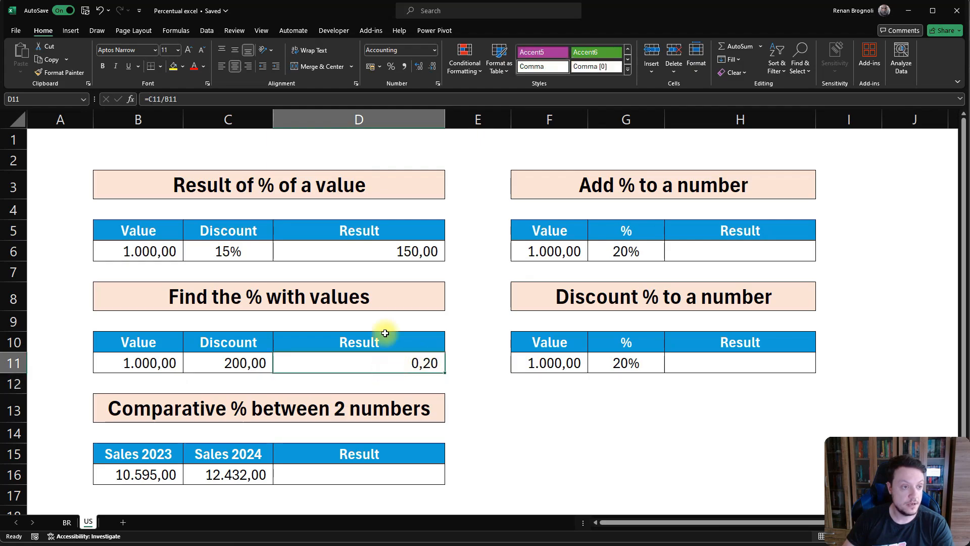
left_click(390, 67)
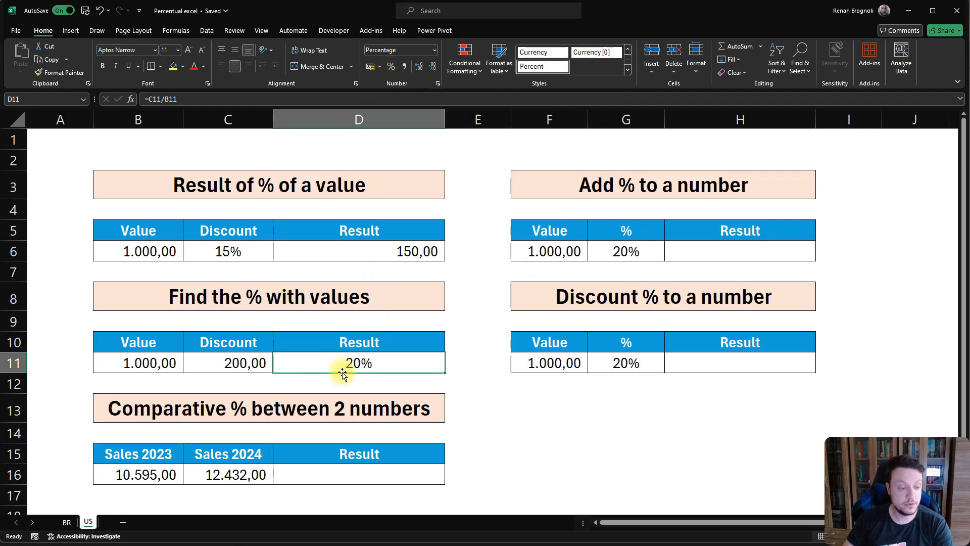
Step: Set the discount in cell C11 of the Find the % with values table to 100 and check its result
left_click(229, 363)
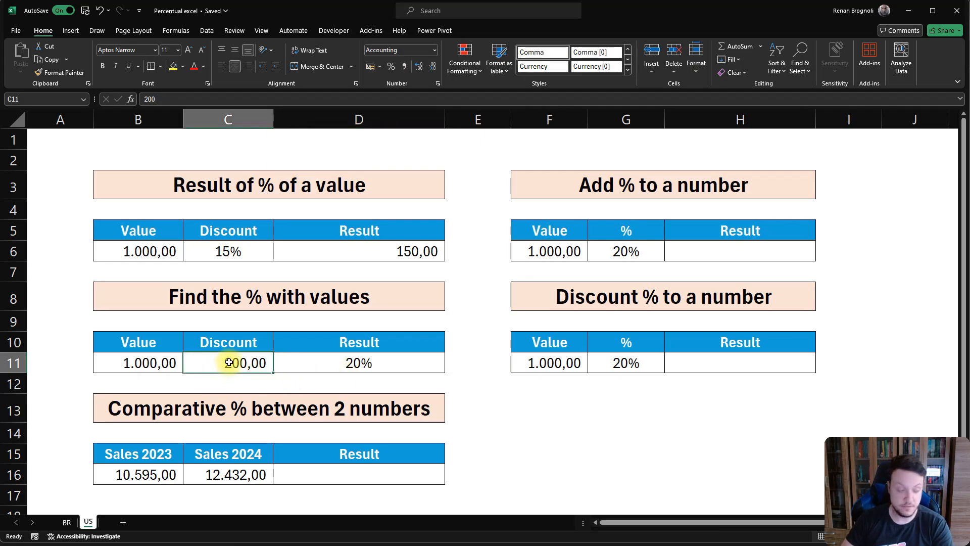
type("100")
key("Return")
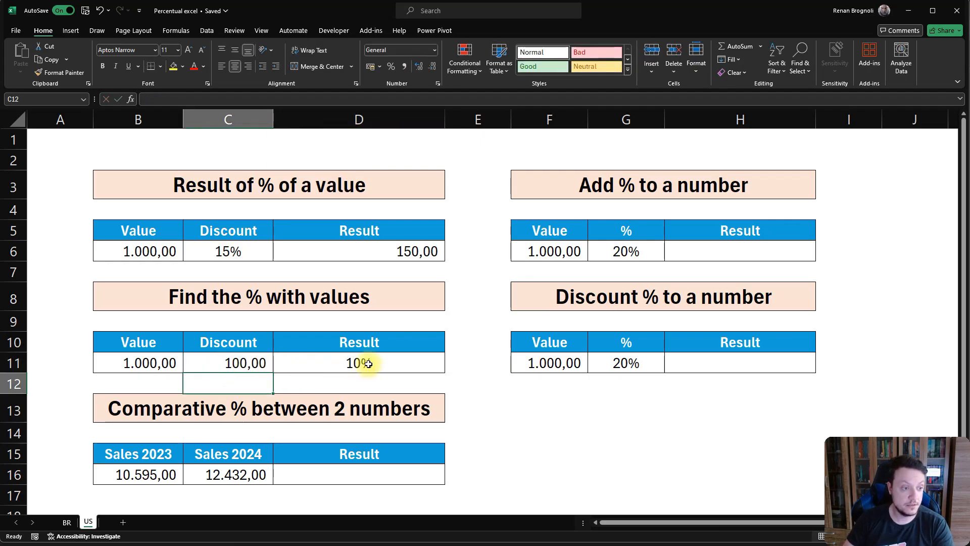
left_click(354, 365)
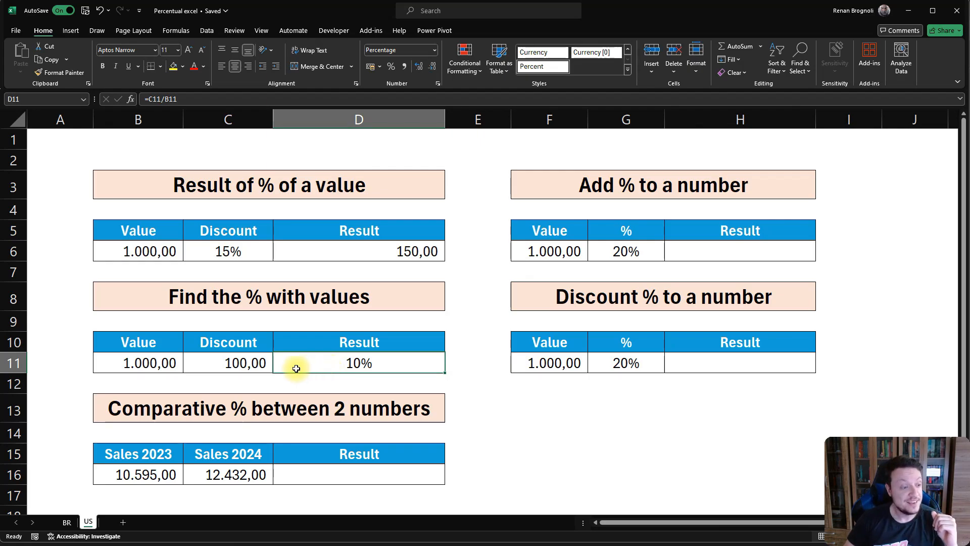
Step: Divide the 2024 sales by the 2023 sales in cell D16 of the comparison table with the formula =C16/B16
left_click(153, 406)
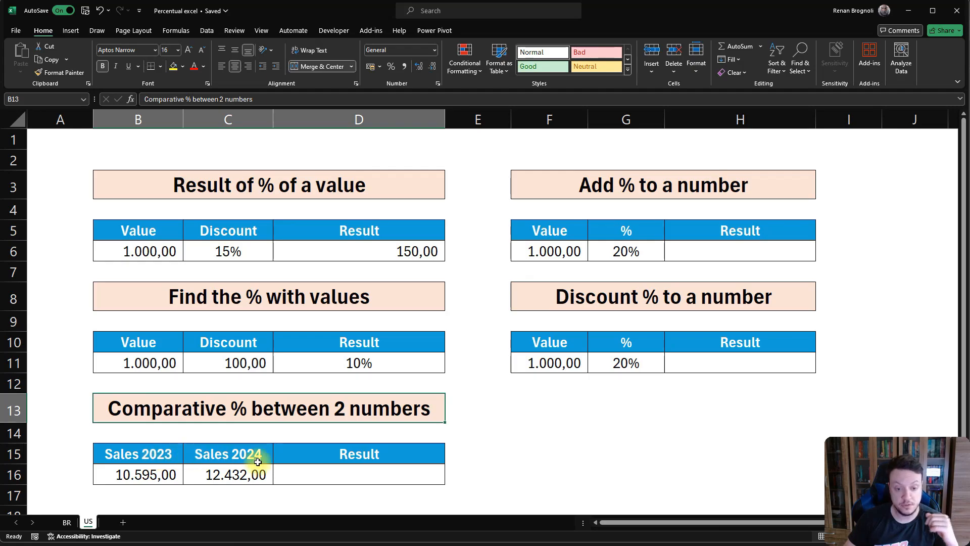
left_click(331, 473)
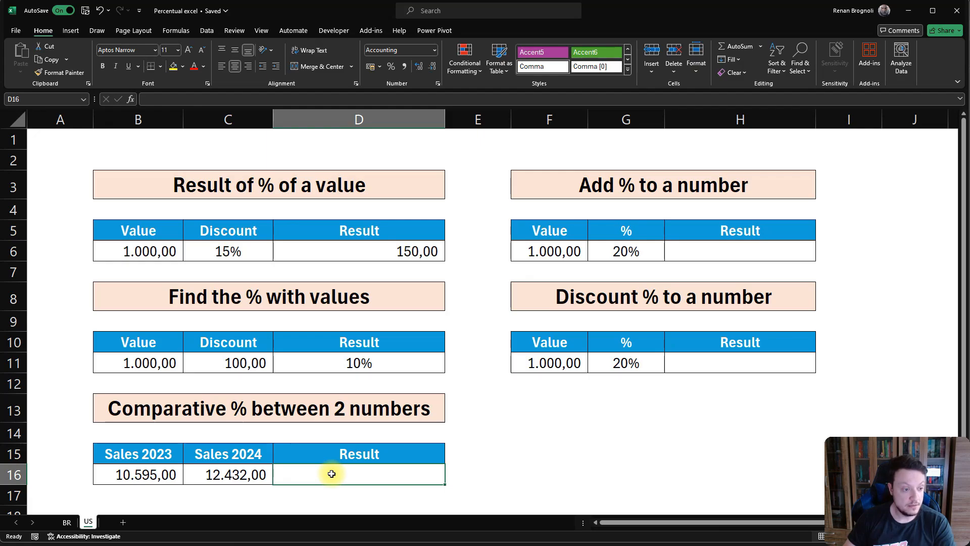
type("=")
left_click(222, 476)
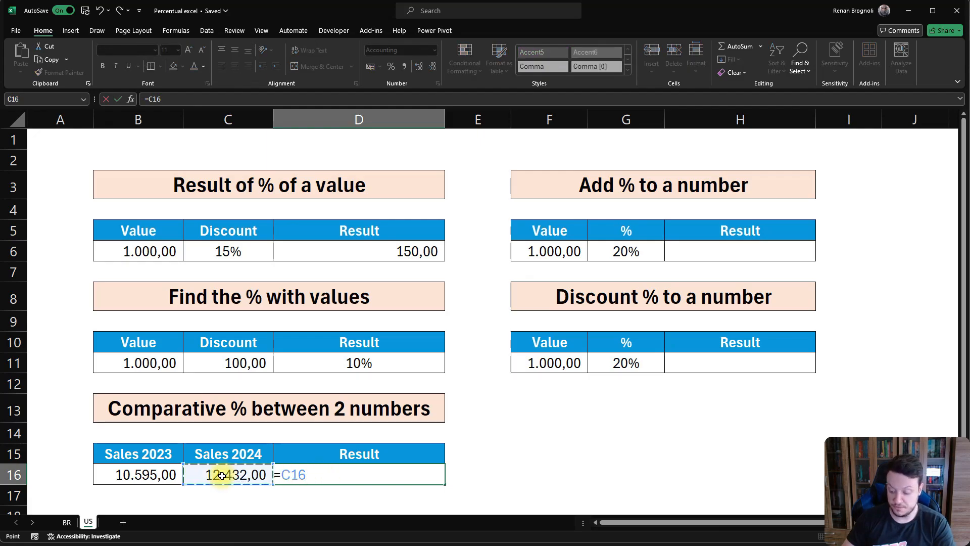
type("/")
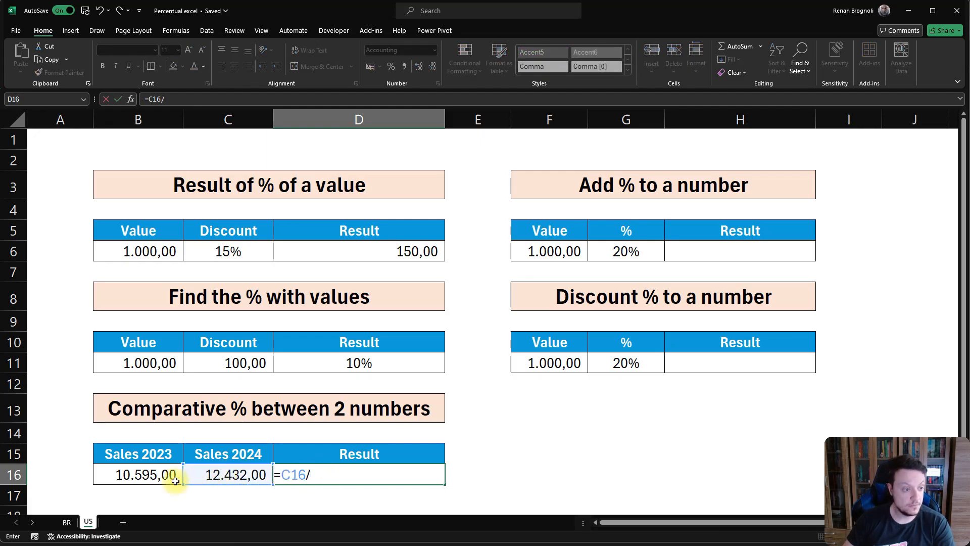
left_click(135, 479)
key("Return")
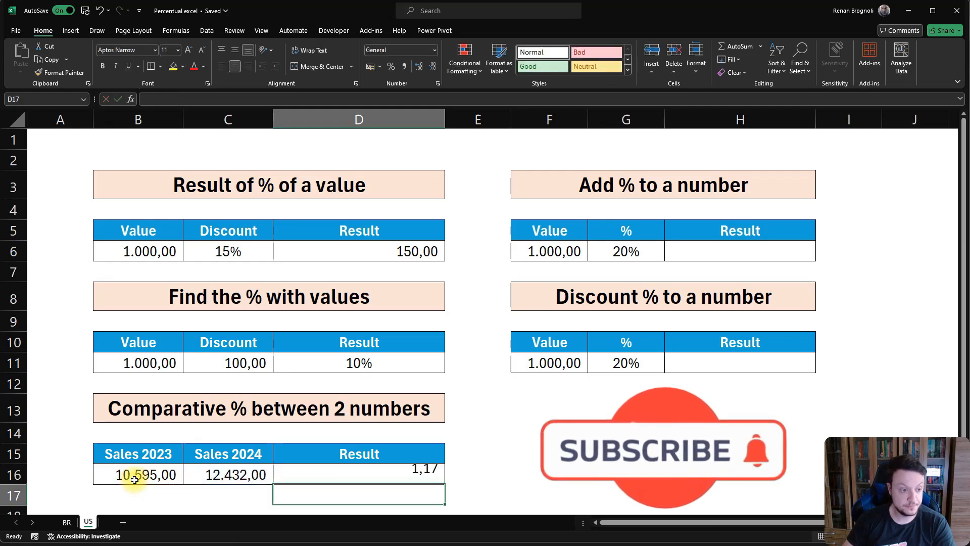
left_click(418, 473)
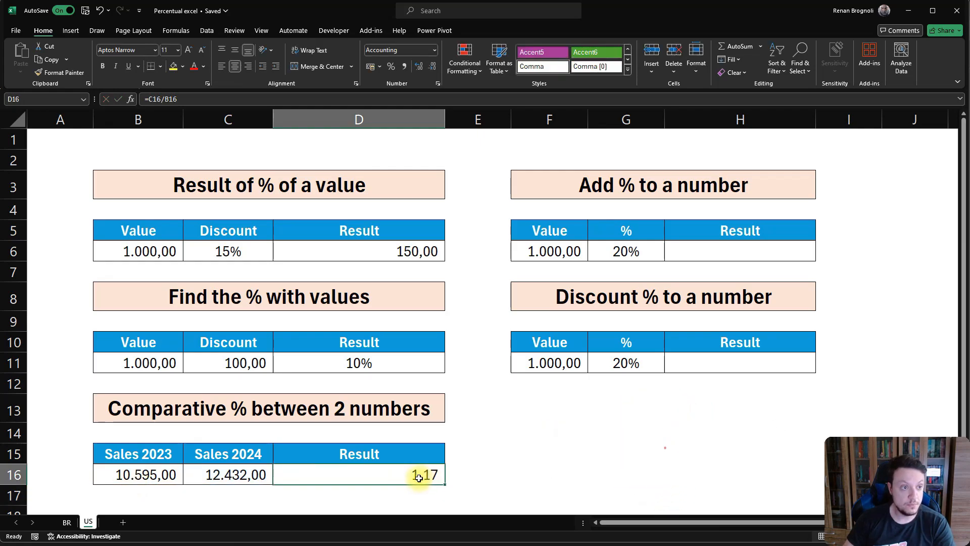
Step: Format the comparison result in D16 as a percentage, and calculate the 2024 sales growth in D17 as a percentage with =C16/B16-1
left_click(391, 67)
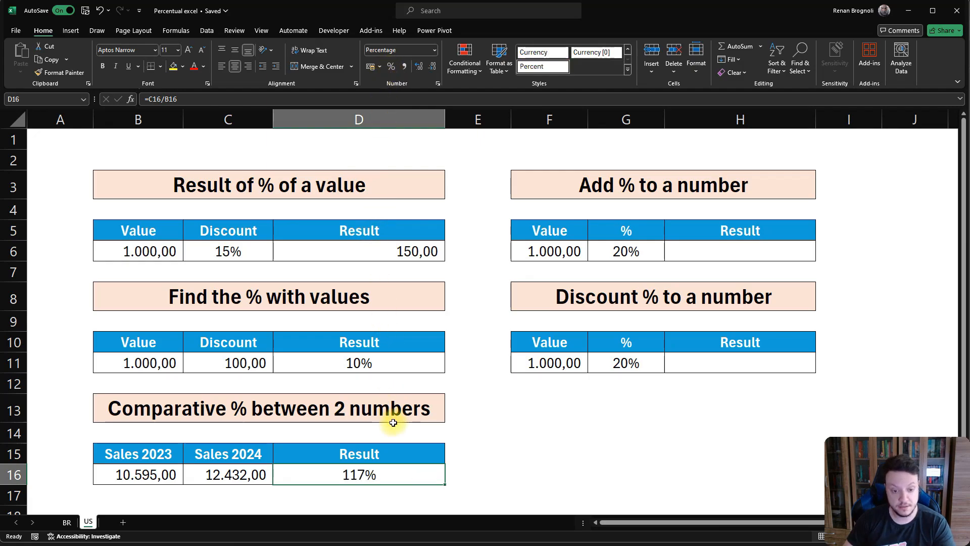
scroll(392, 422, "down", 1)
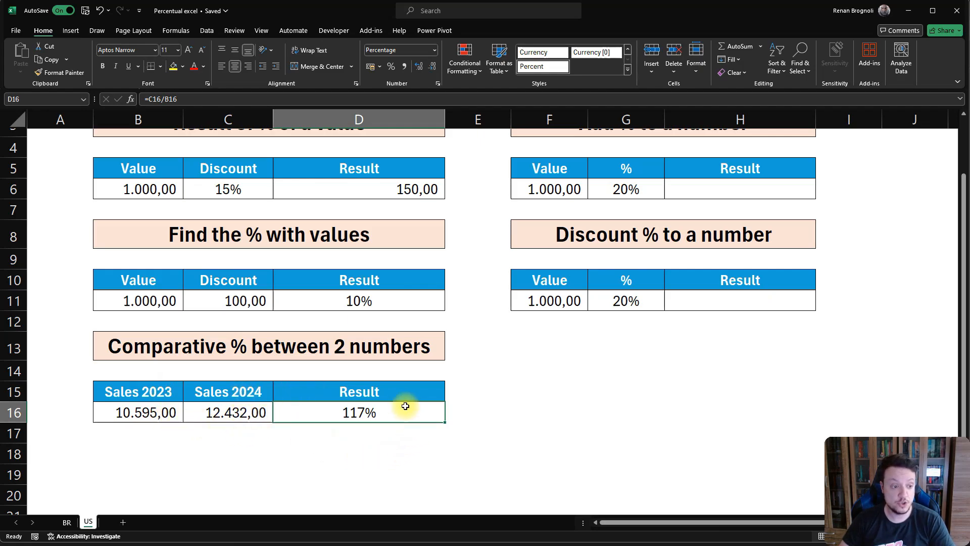
left_click(361, 432)
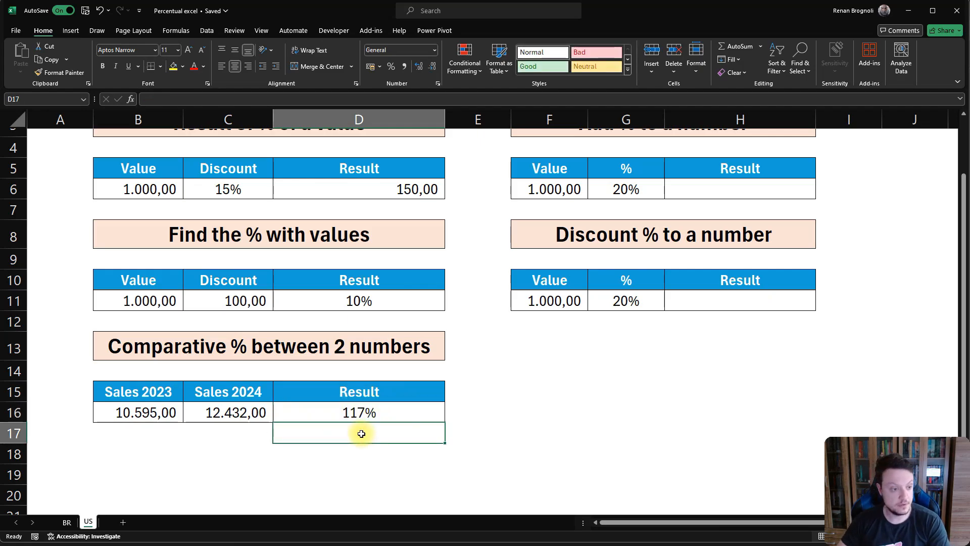
type("=")
left_click(246, 412)
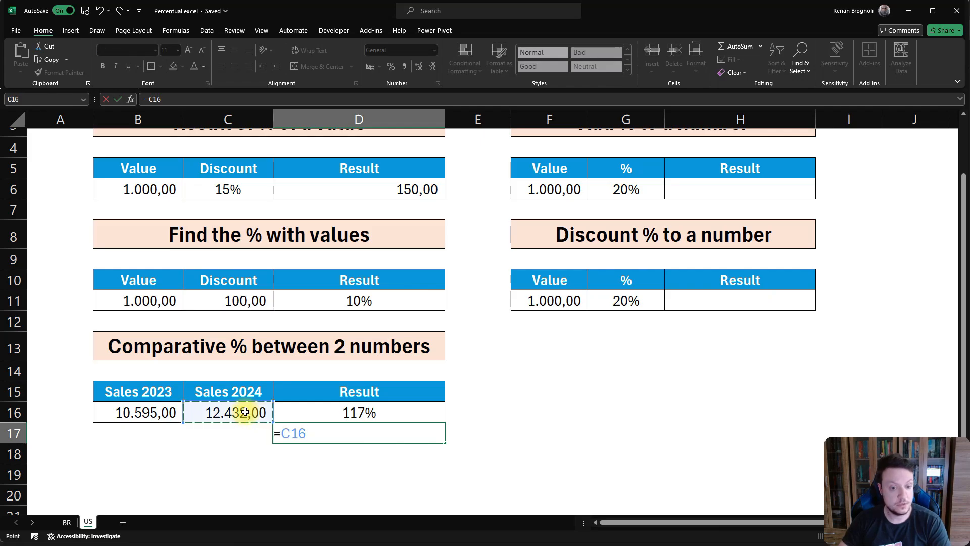
type("/")
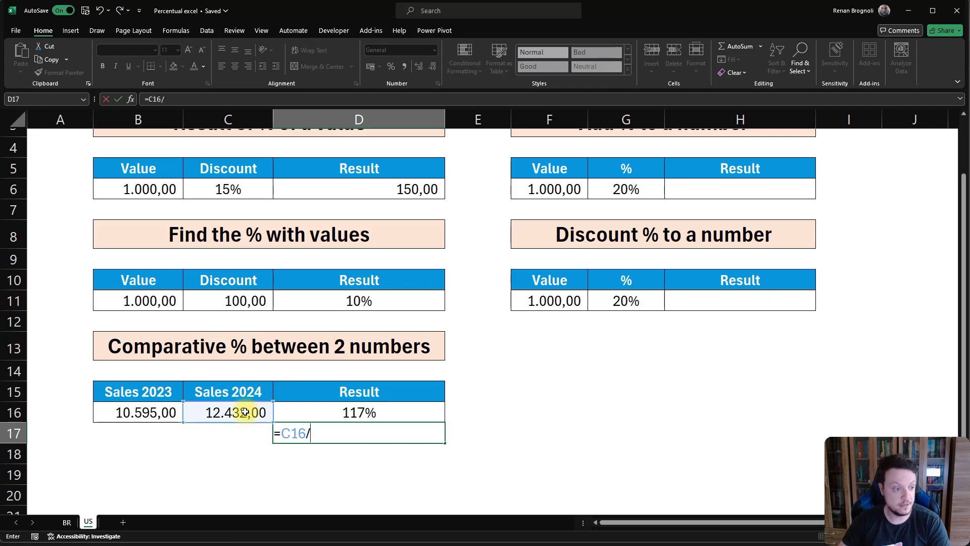
left_click(146, 414)
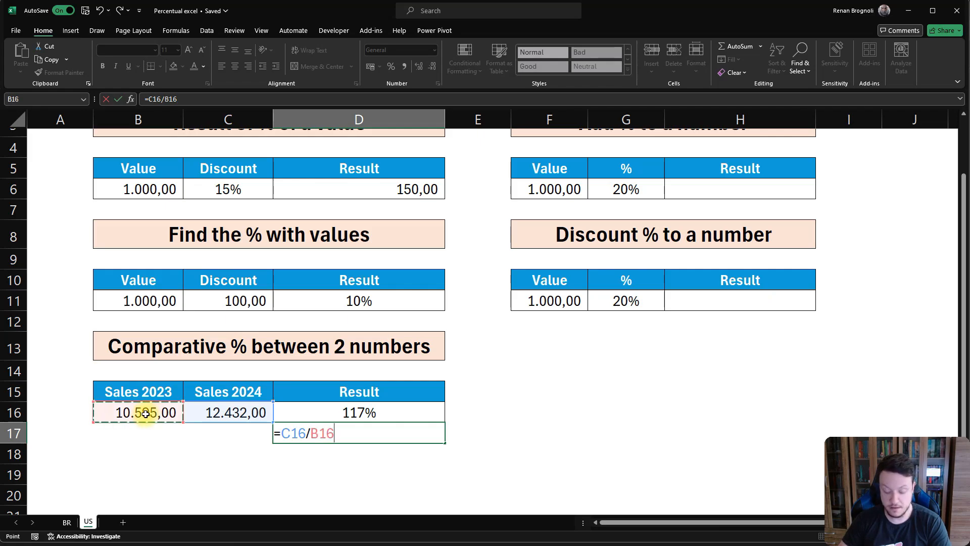
type("-1")
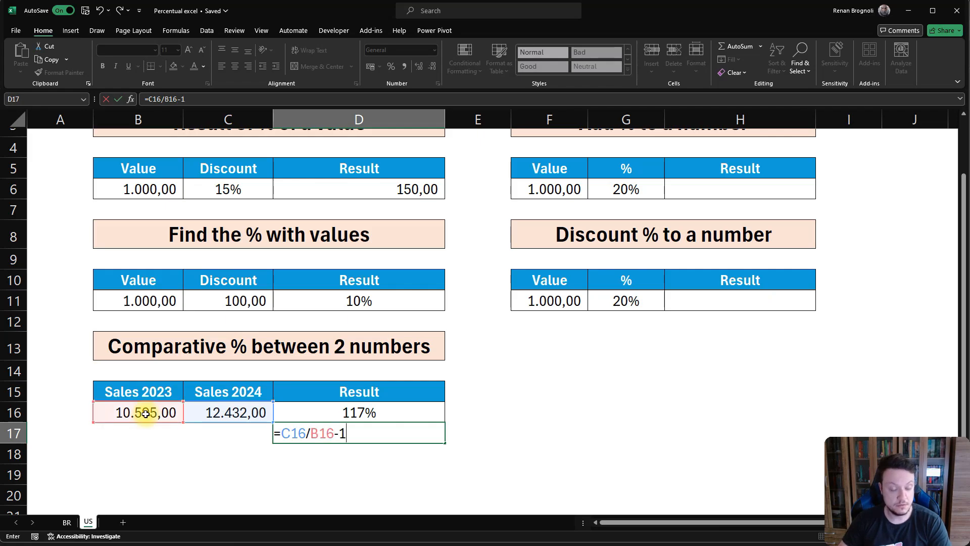
key("Return")
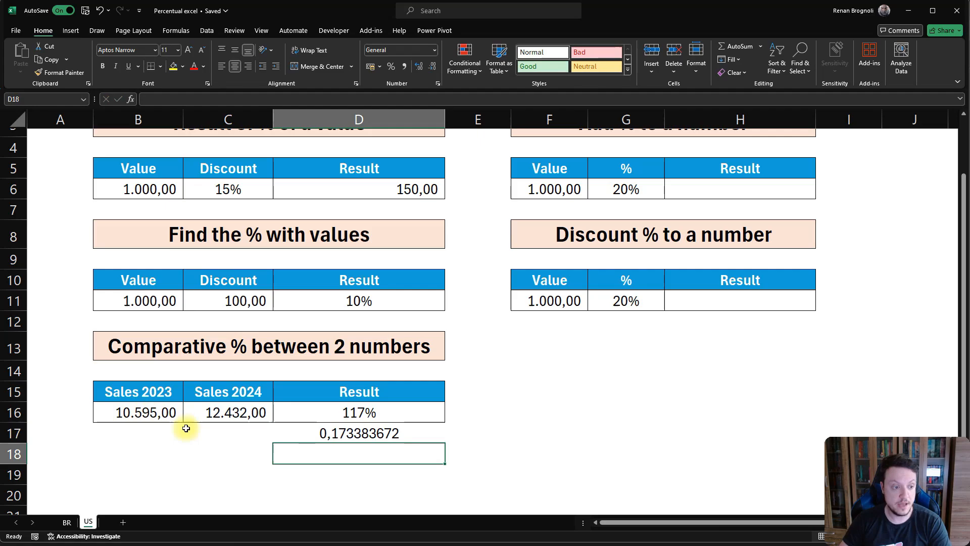
left_click(314, 433)
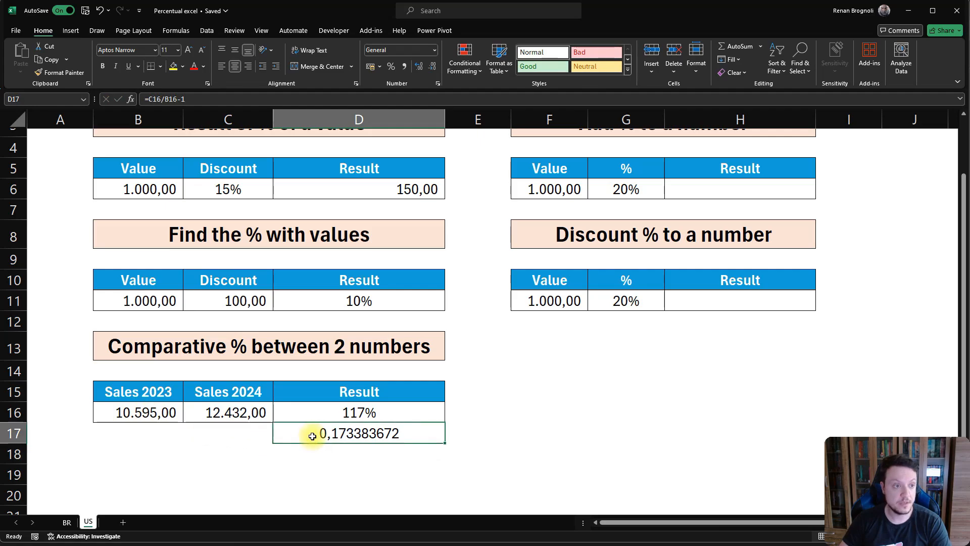
left_click(391, 67)
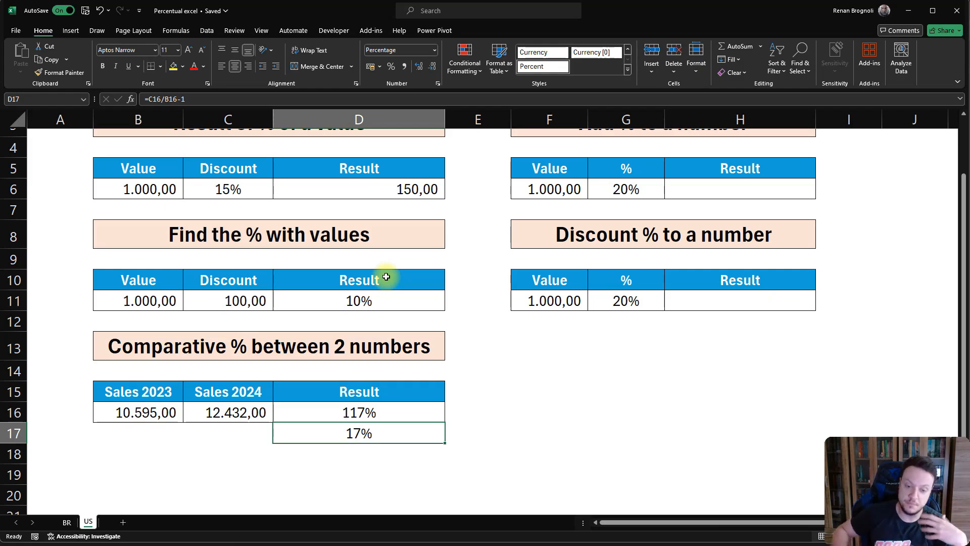
Step: Calculate the 2023 sales as a share of the 2024 sales in D18 with =B16/C16, formatted as a percentage
left_click(348, 451)
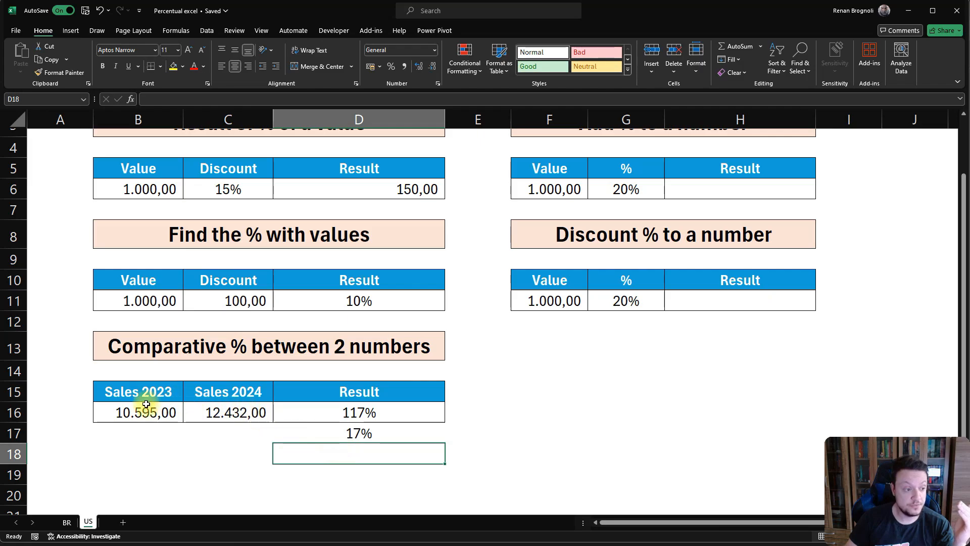
left_click(128, 410)
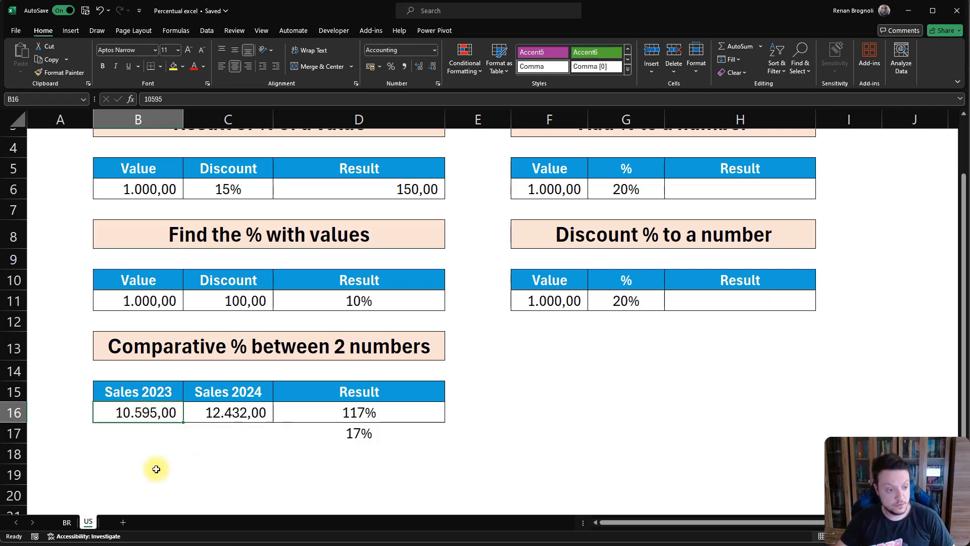
left_click(366, 446)
type("=")
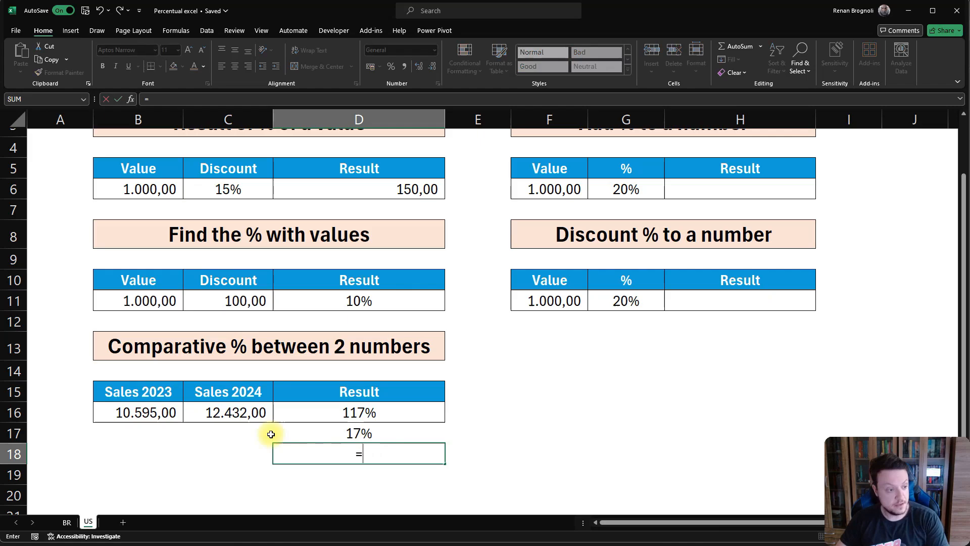
left_click(137, 411)
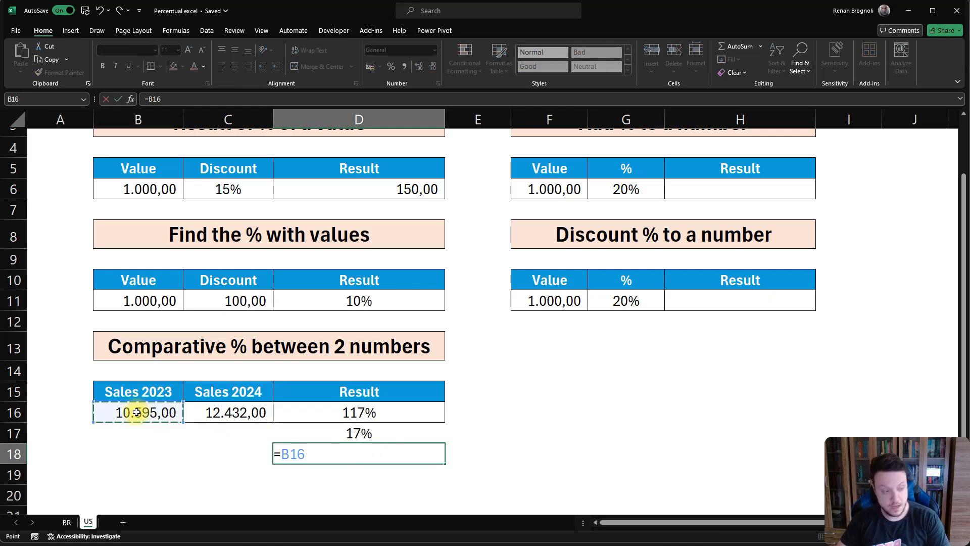
type("/")
left_click(235, 411)
key("Return")
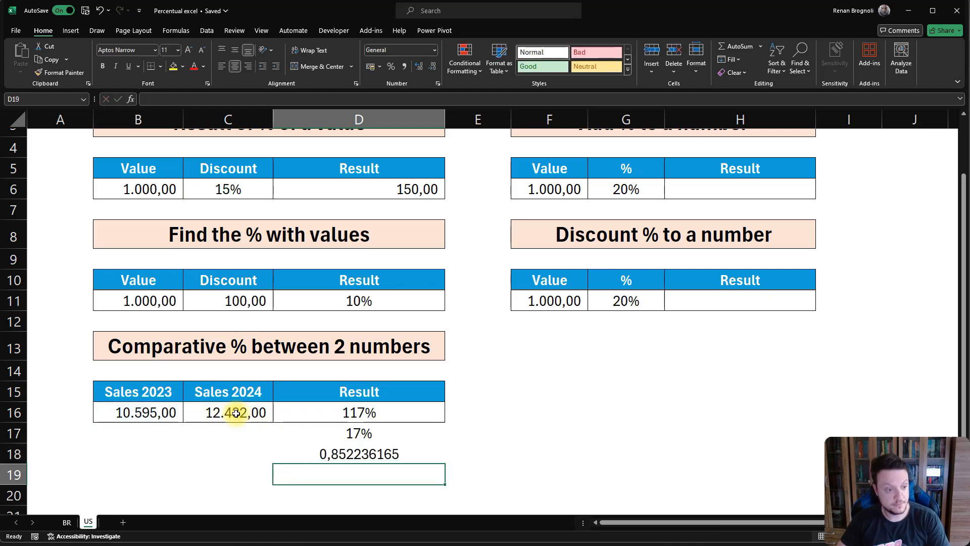
left_click(325, 453)
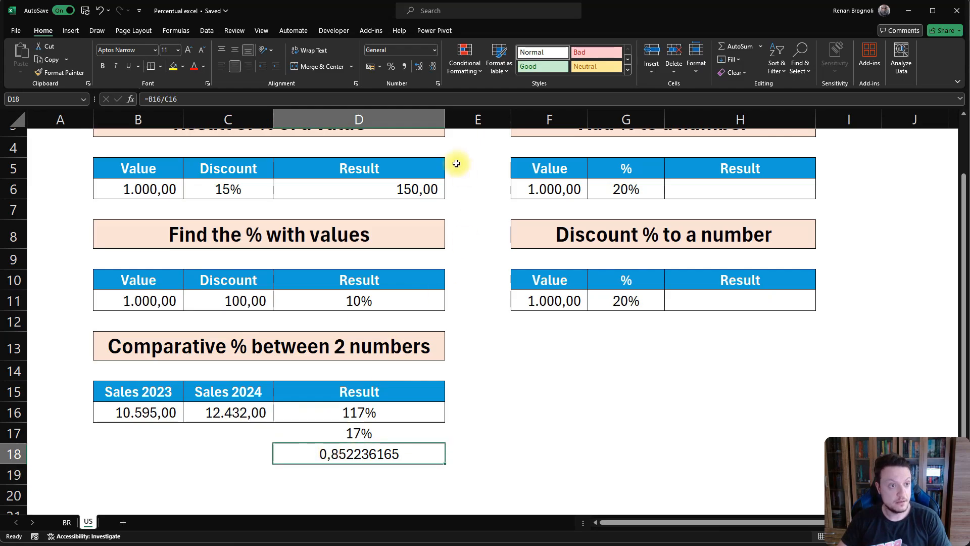
left_click(391, 66)
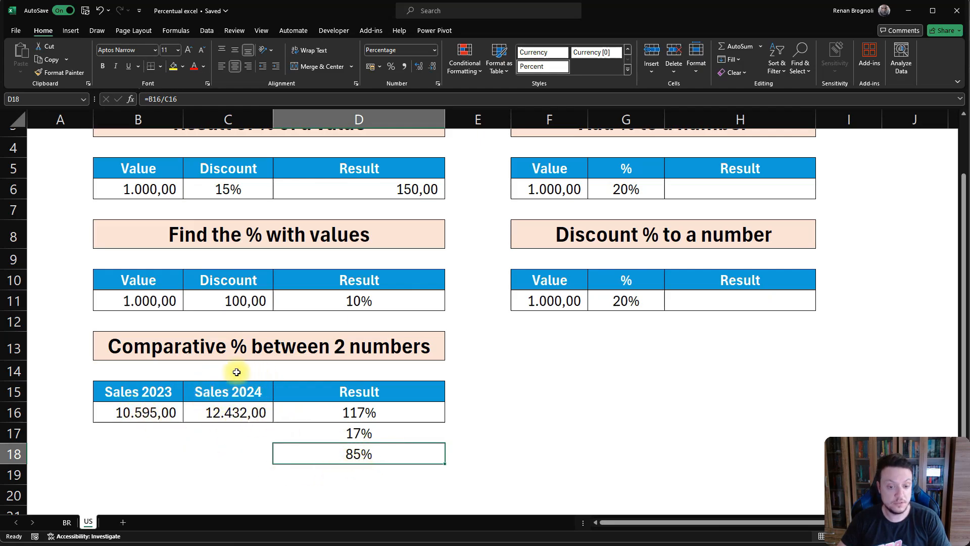
Step: Calculate the percentage difference of 2023 sales relative to 2024 in D19 with =B16/C16-1, formatted as a percentage
scroll(217, 409, "down", 3)
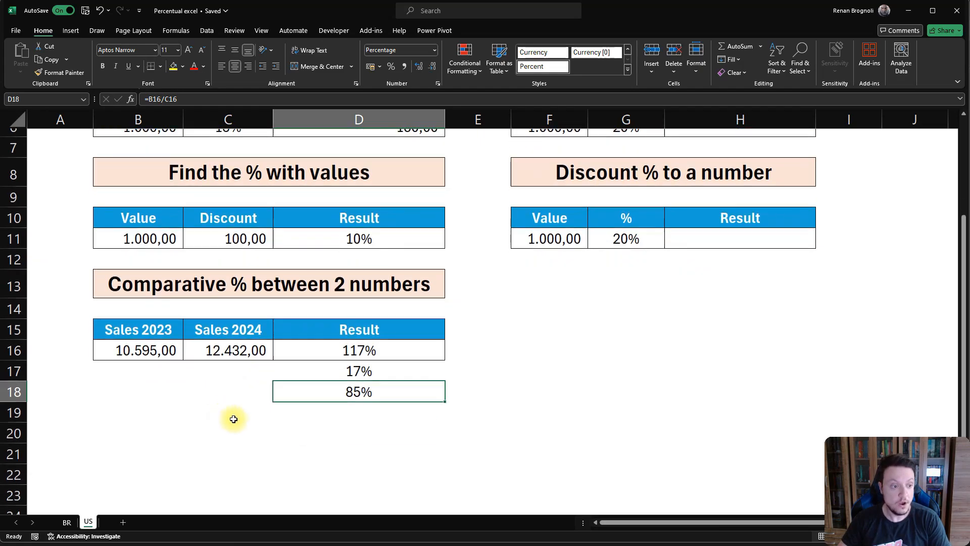
left_click(343, 412)
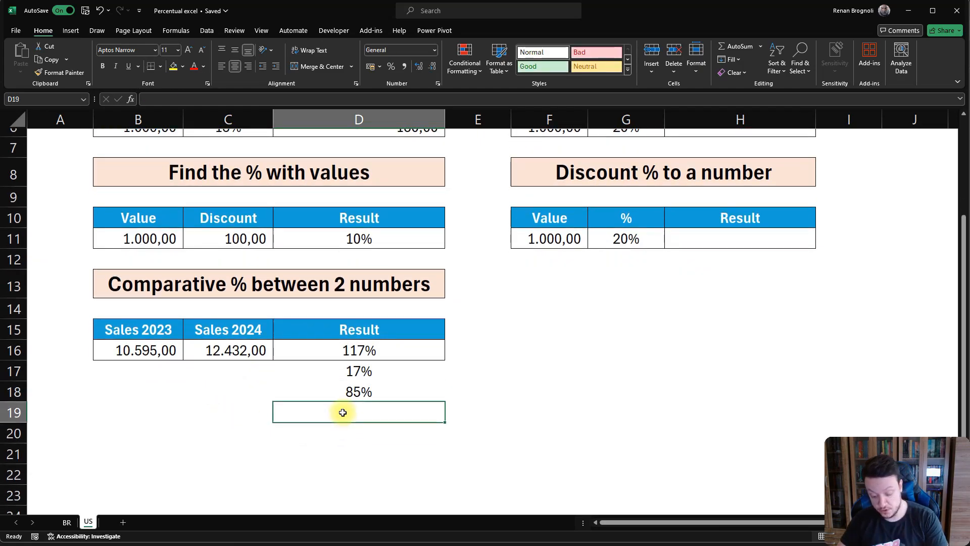
type("=")
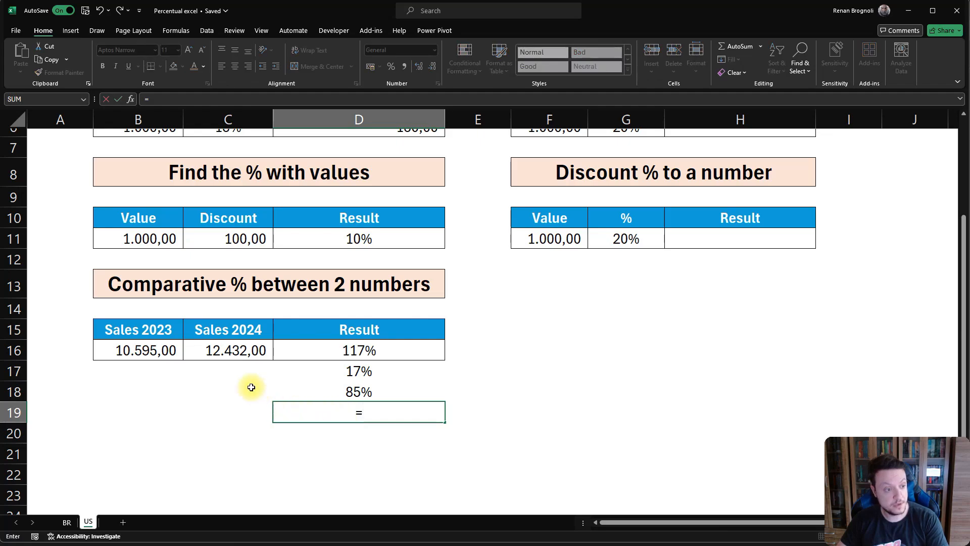
left_click(139, 349)
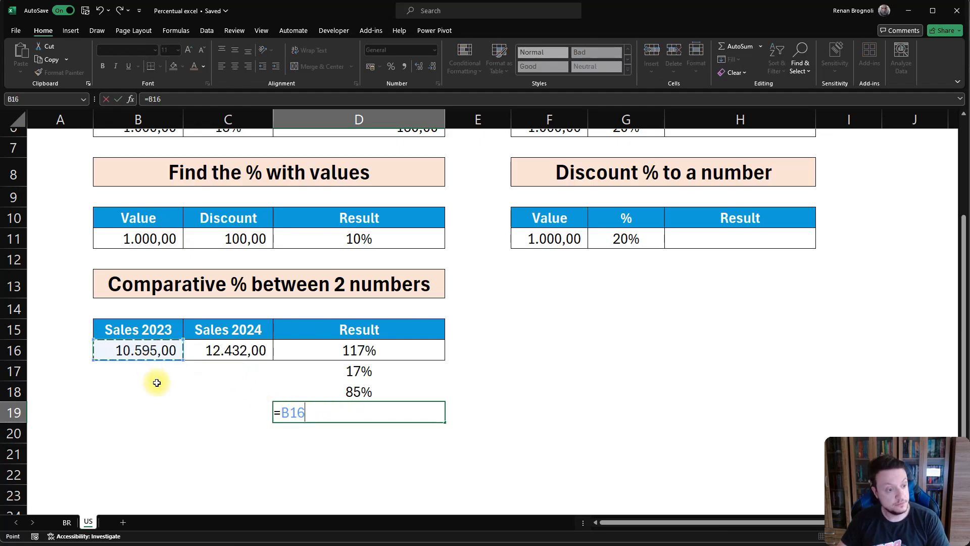
type("/")
left_click(233, 350)
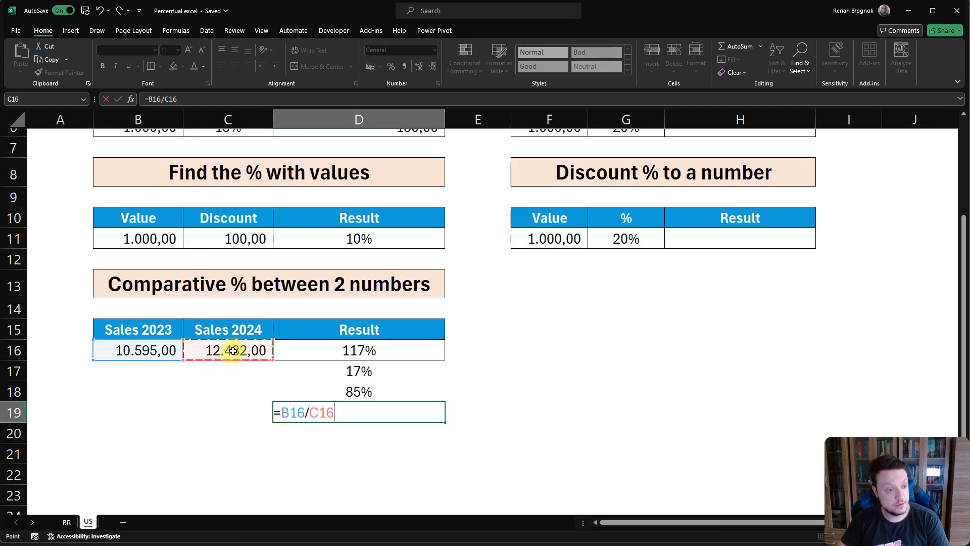
type("-1")
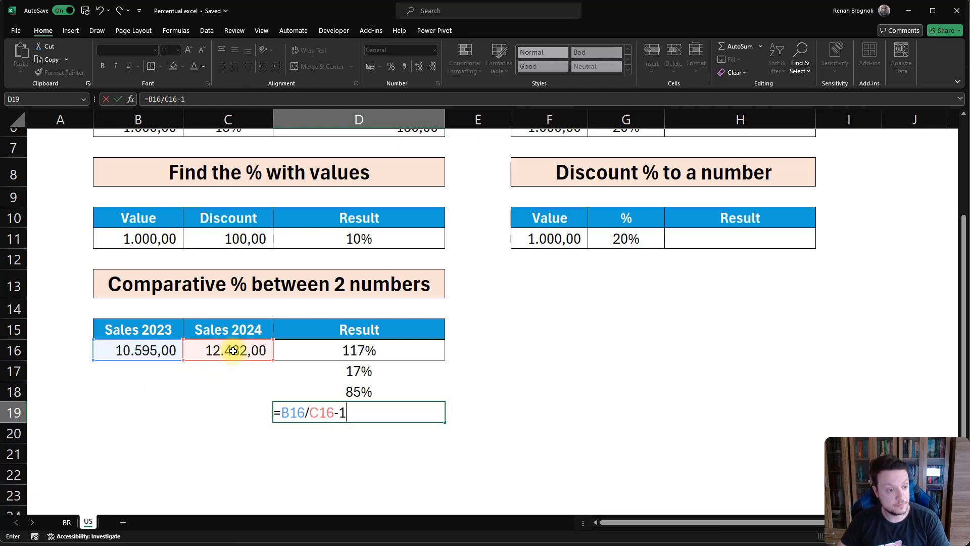
key("Return")
left_click(368, 409)
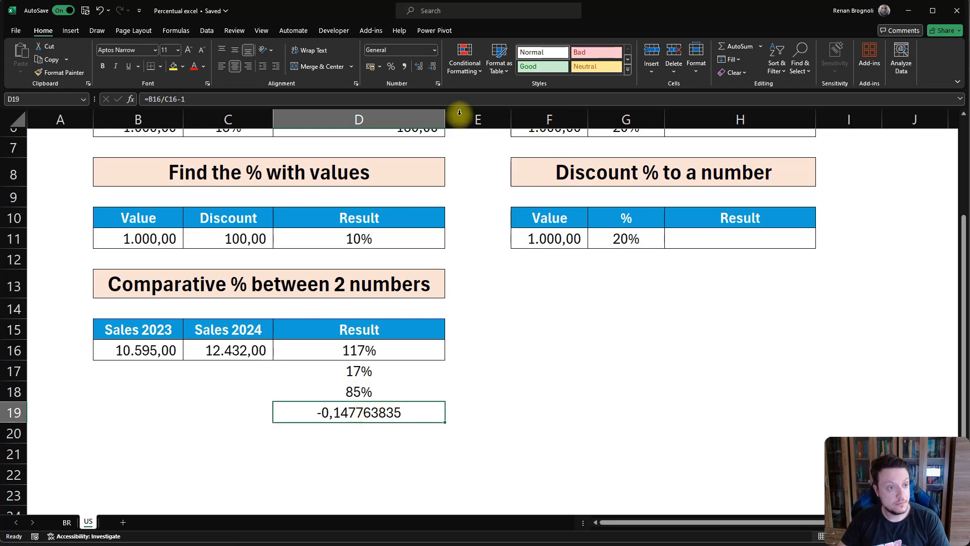
left_click(390, 67)
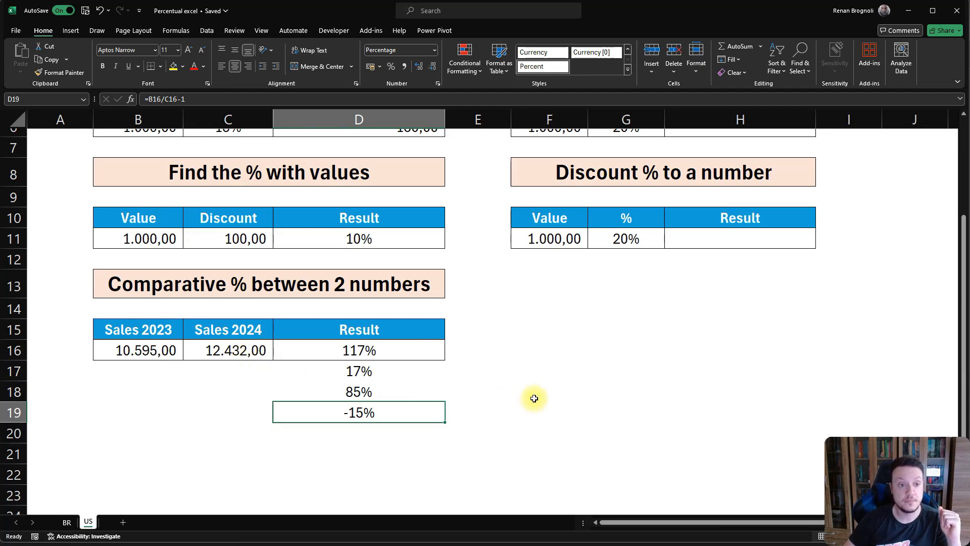
Step: Increase the value by its percentage in cell H6 of the Add % to a number table with =F6+F6*G6
scroll(530, 399, "up", 2)
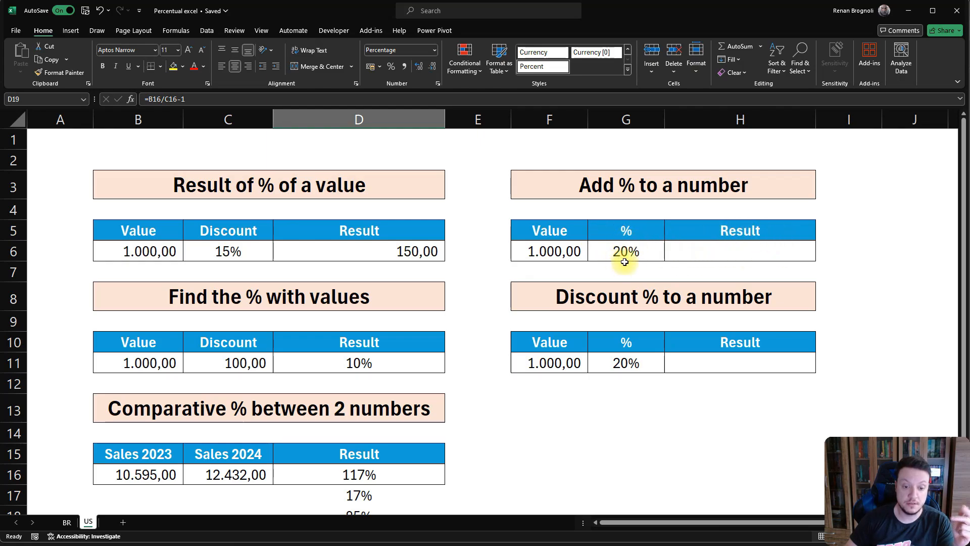
left_click(726, 251)
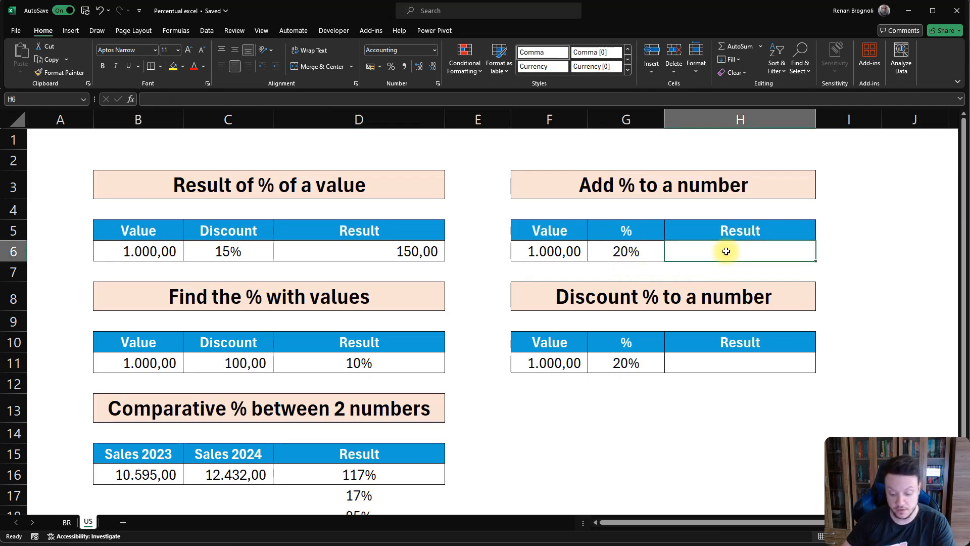
type("=")
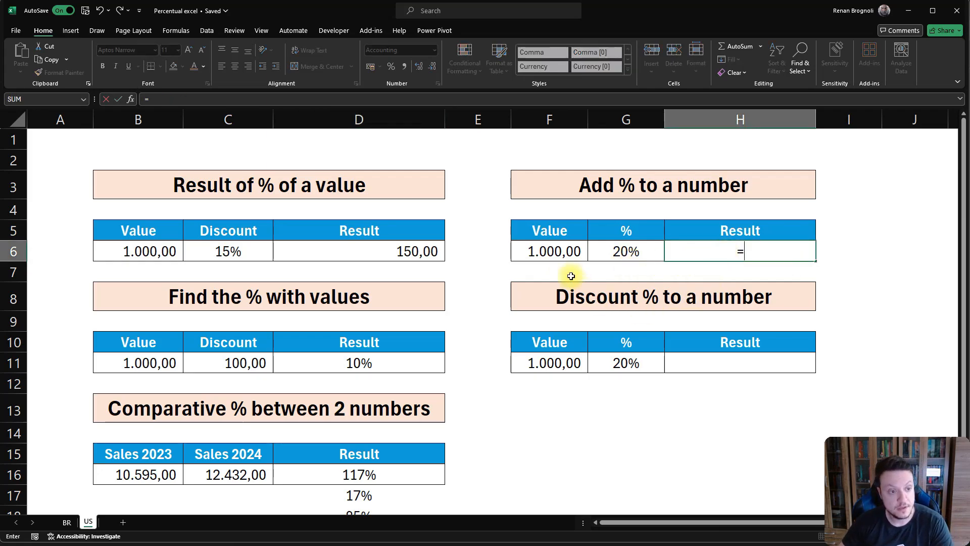
left_click(552, 251)
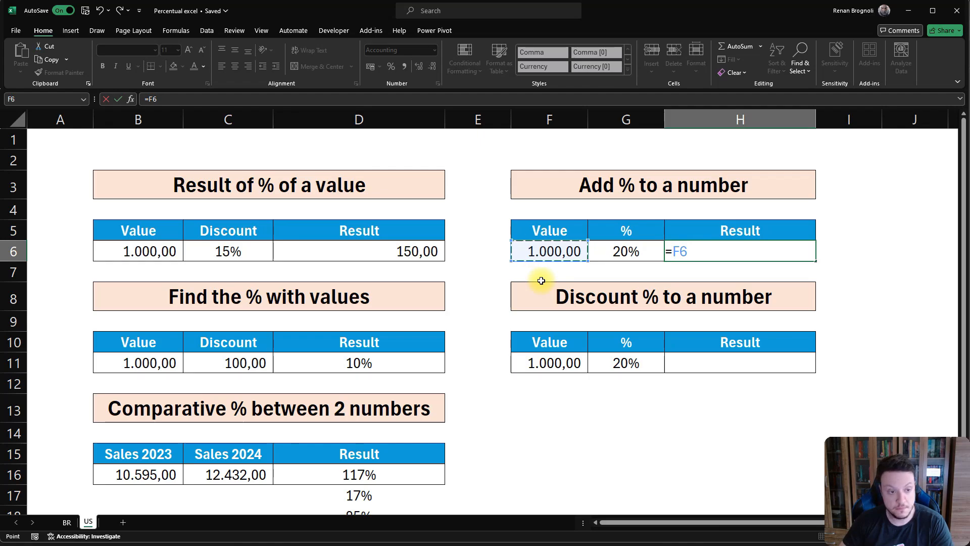
type("+")
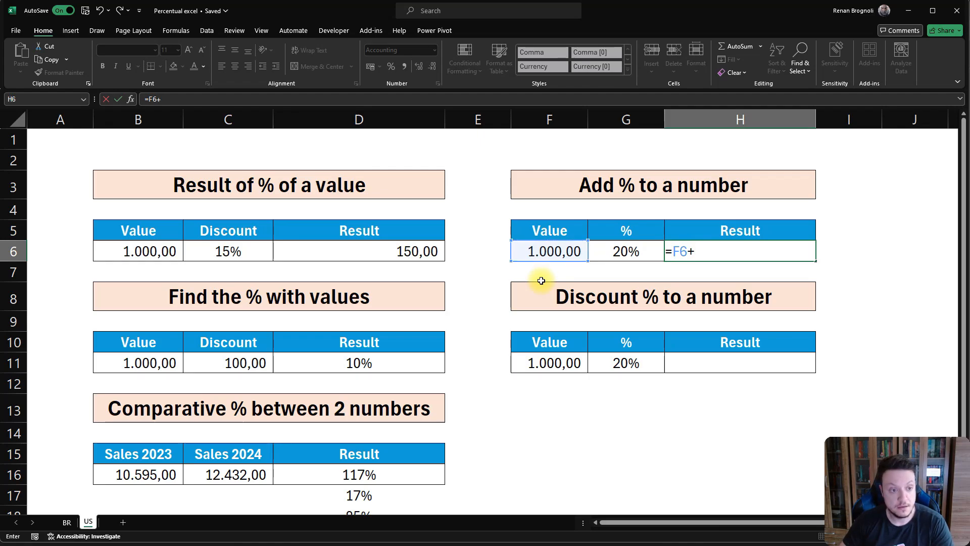
left_click(537, 249)
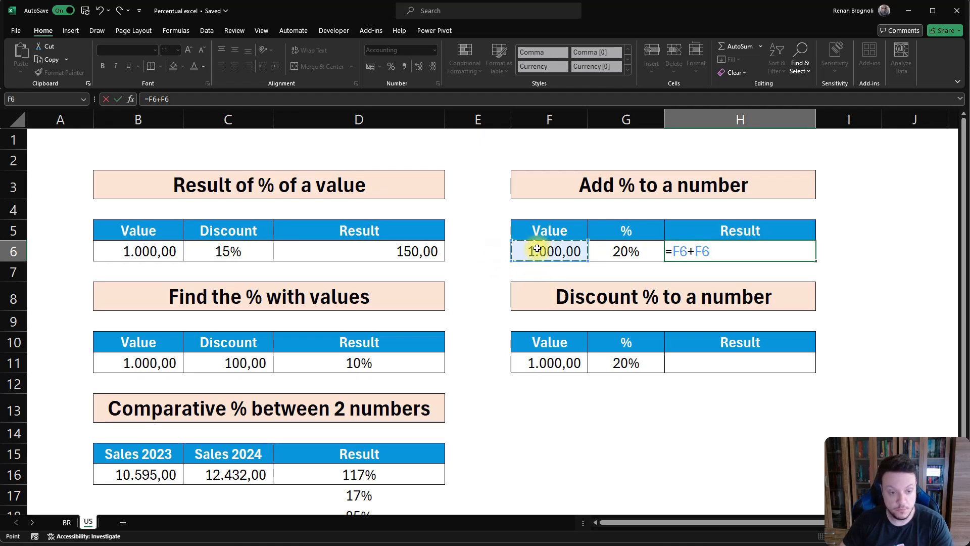
type("*")
left_click(616, 251)
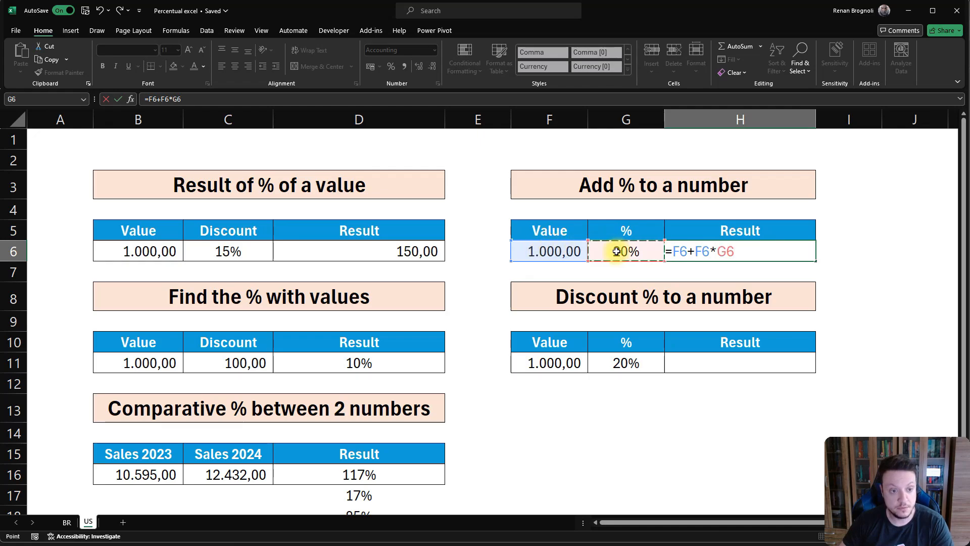
key("Return")
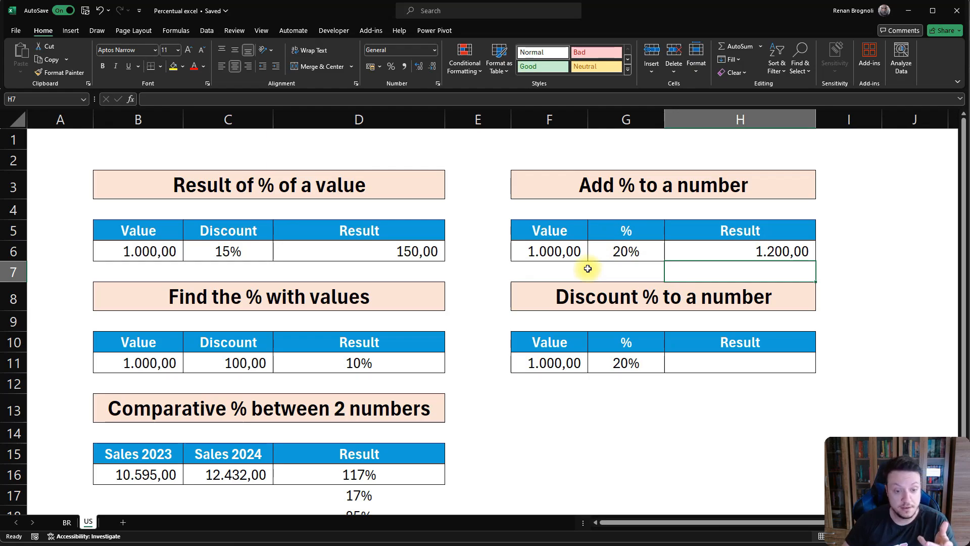
Step: Examine the F6*G6 part of the formula in cell H6 to see the amount being added
double_click(565, 251)
double_click(769, 251)
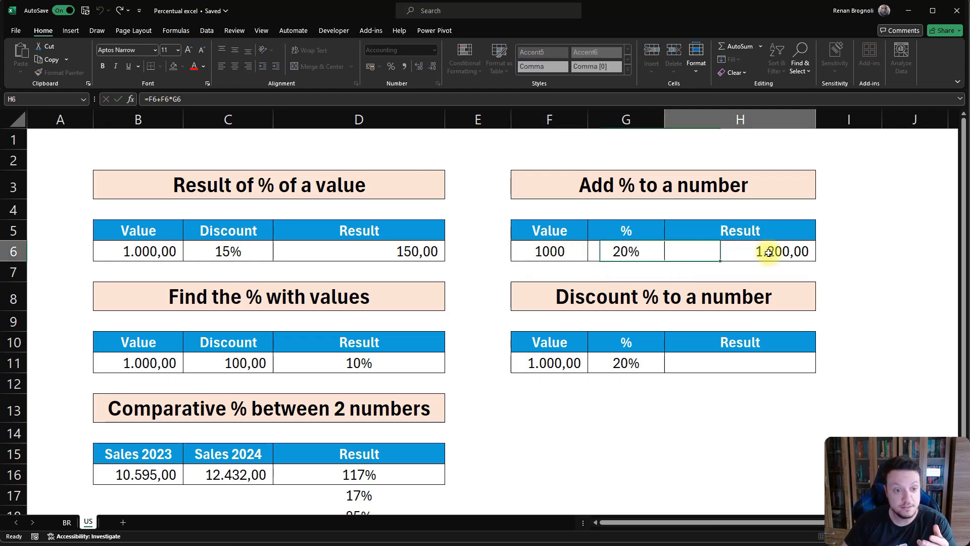
left_click_drag(695, 252, 738, 249)
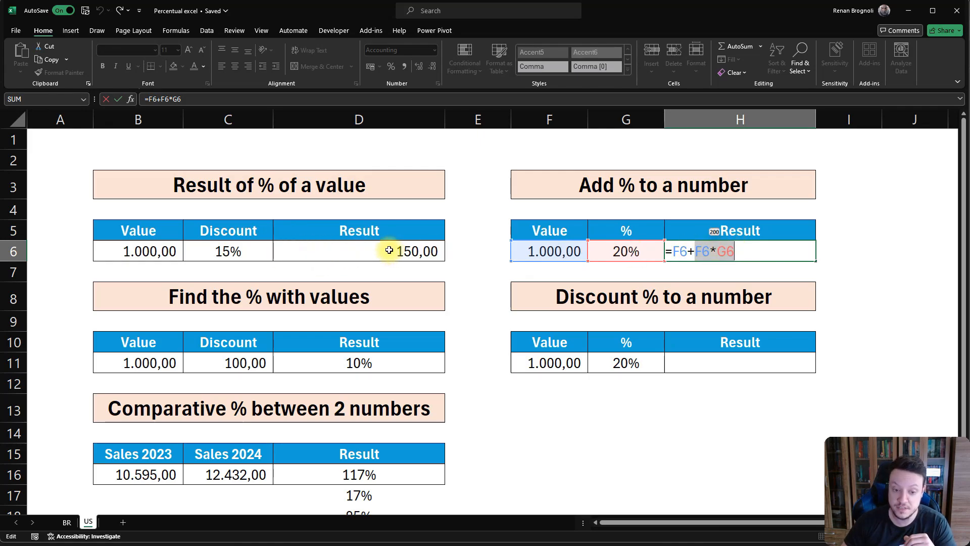
Step: Examine the leading F6 term of the formula in cell H6 and keep the formula as it is
left_click(680, 249)
left_click_drag(674, 249, 694, 249)
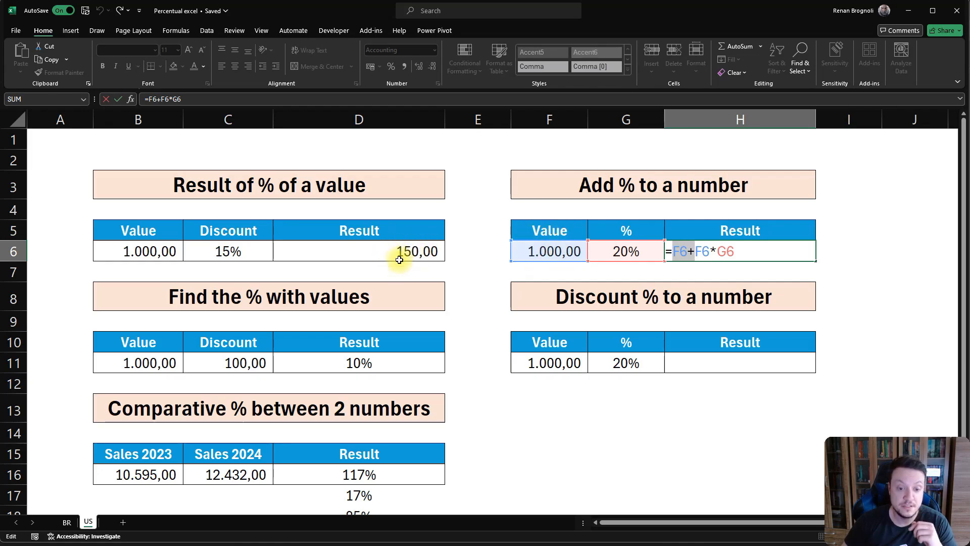
key("Return")
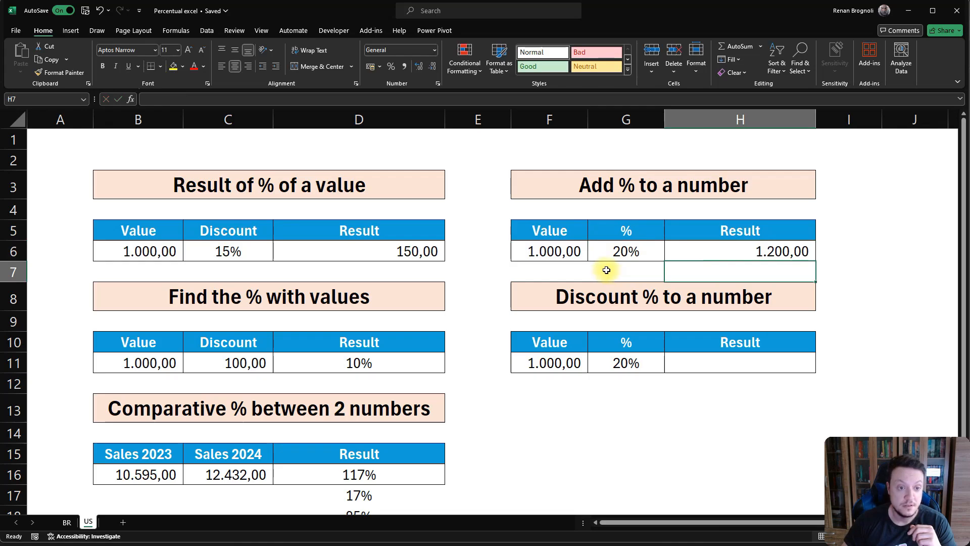
Step: Enclose the multiplication in the H6 formula in parentheses so it reads =F6+(F6*G6)
double_click(756, 254)
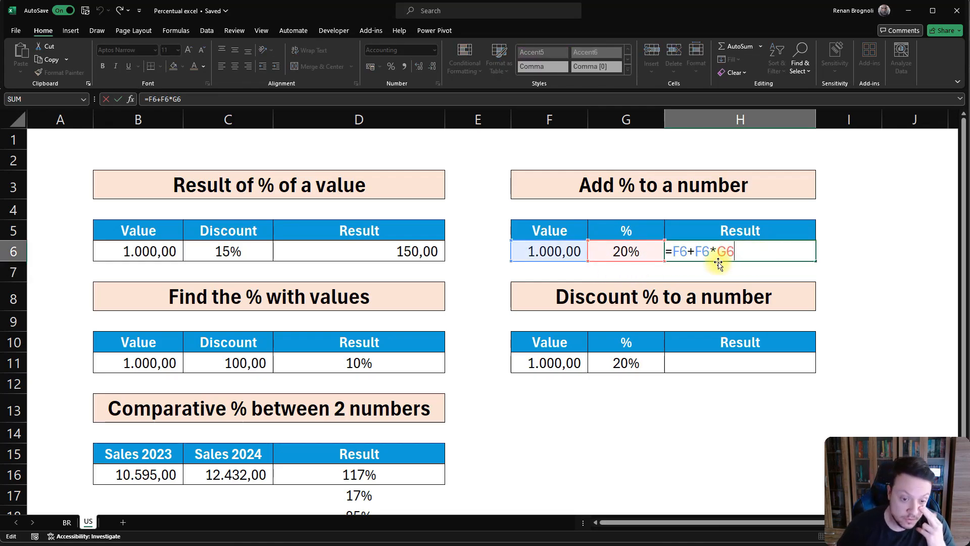
left_click(691, 253)
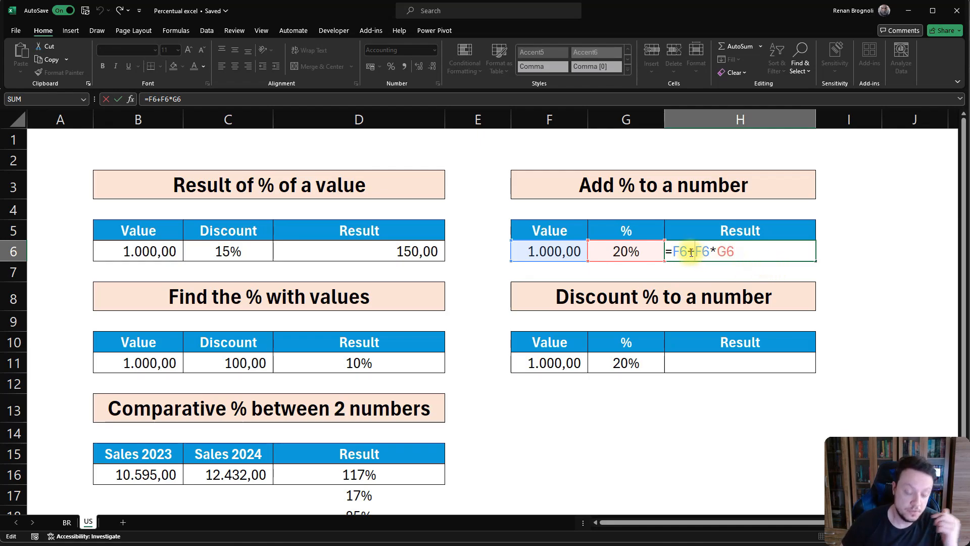
type("(")
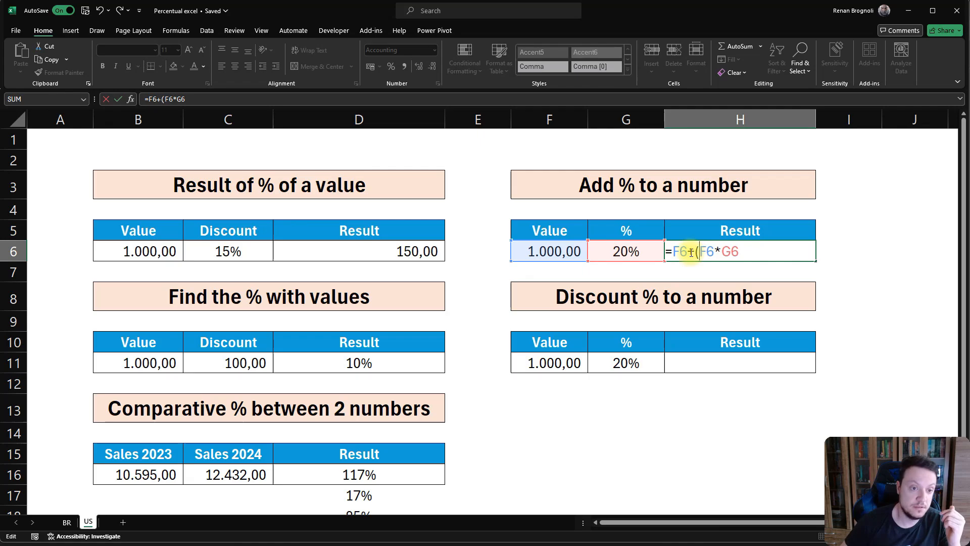
left_click(750, 255)
type(")")
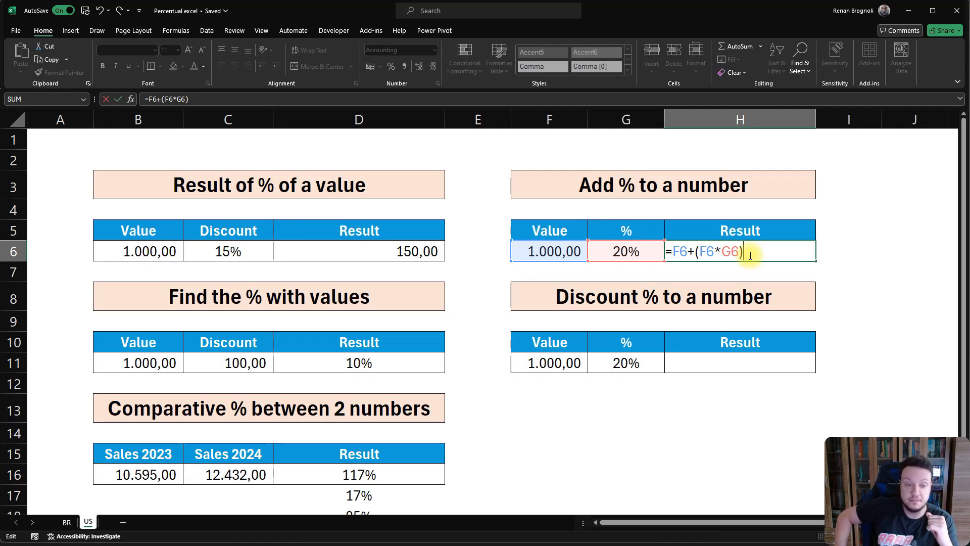
key("Return")
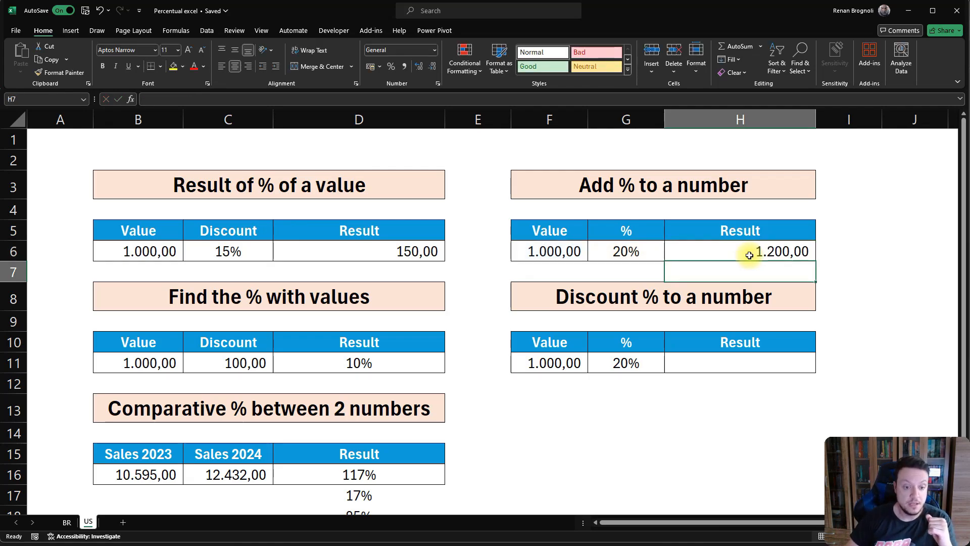
left_click(690, 428)
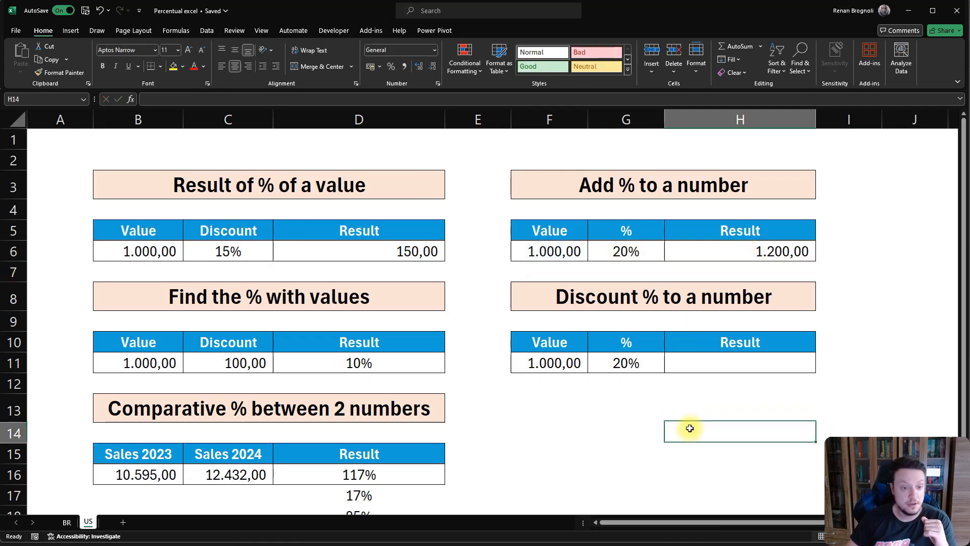
Step: Reduce the value by its percentage in cell H11 of the Discount % to a number table with =F11-F11*G11
left_click(713, 361)
type("=")
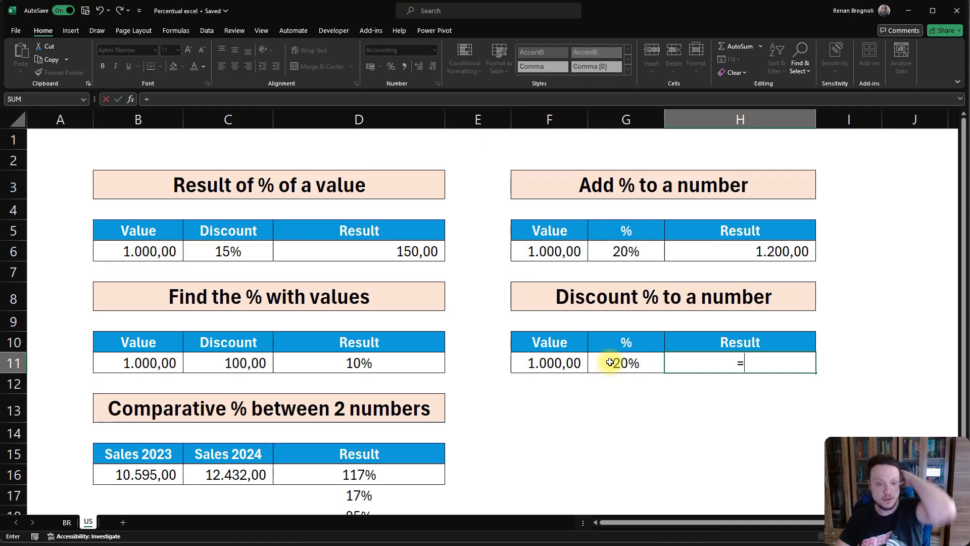
left_click(549, 363)
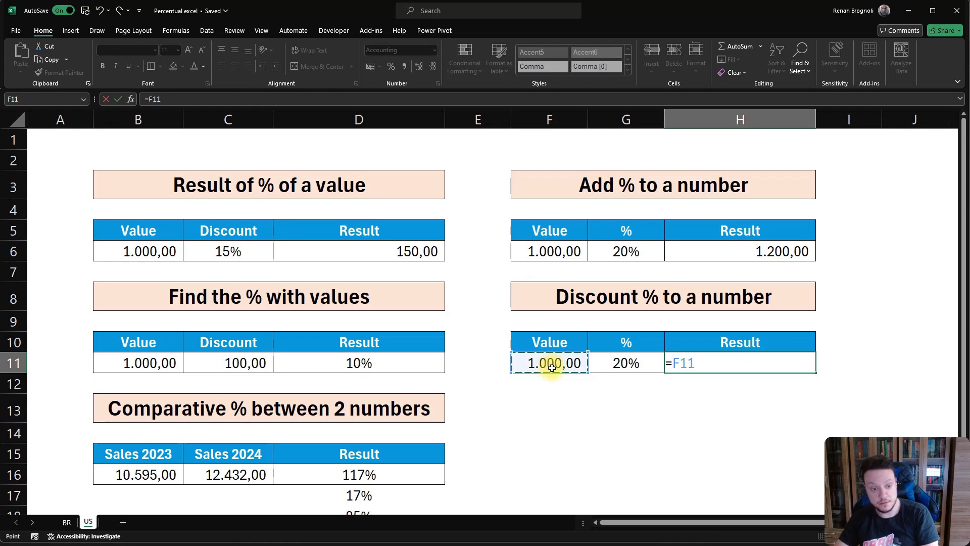
type("-")
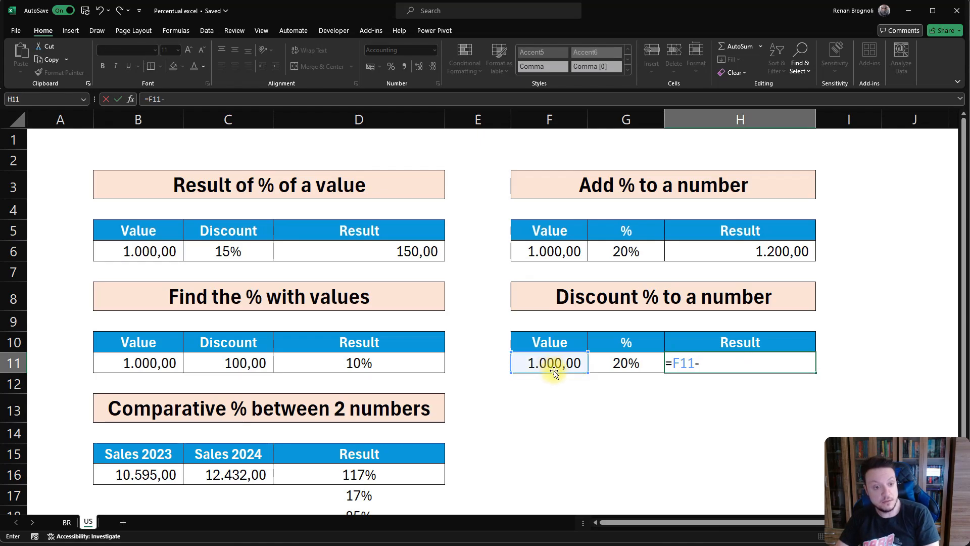
left_click(558, 363)
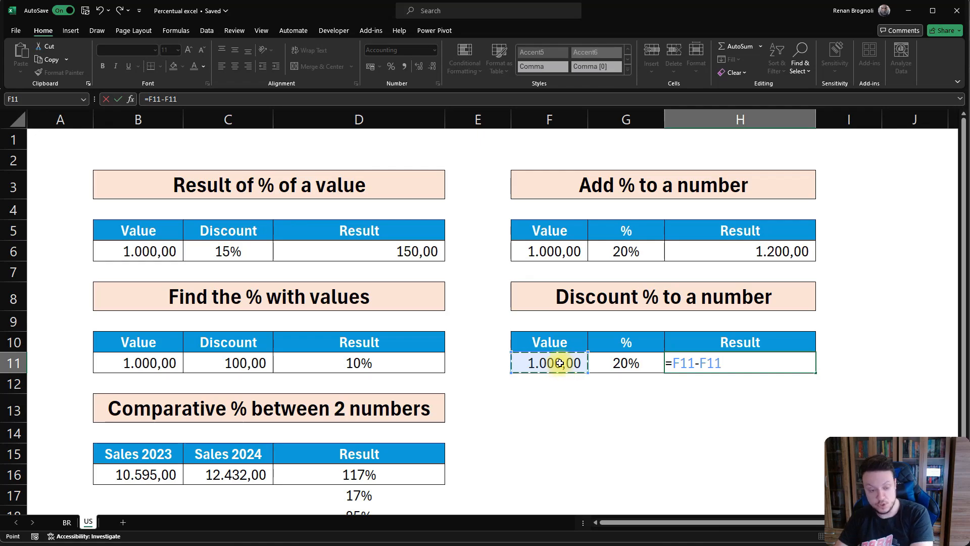
type("*")
left_click(624, 363)
key("Return")
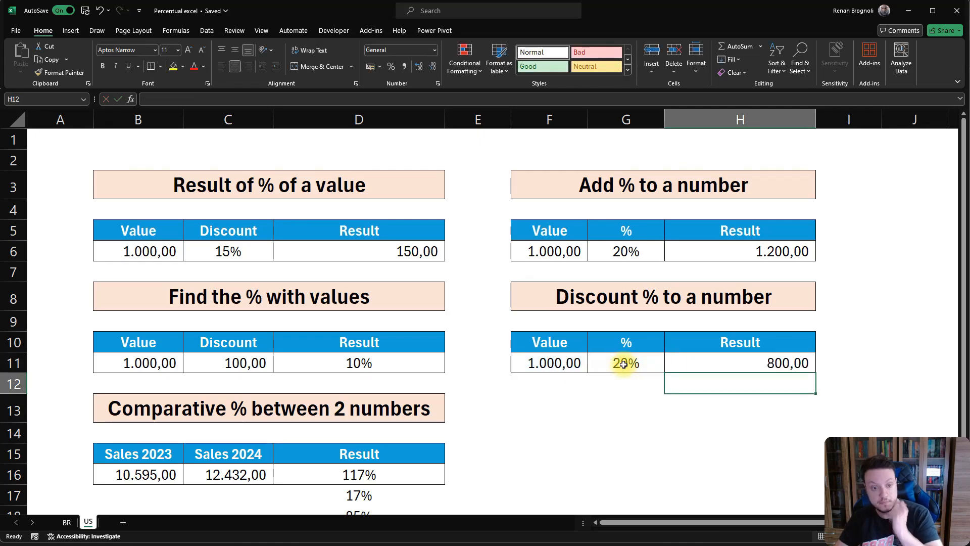
left_click(752, 364)
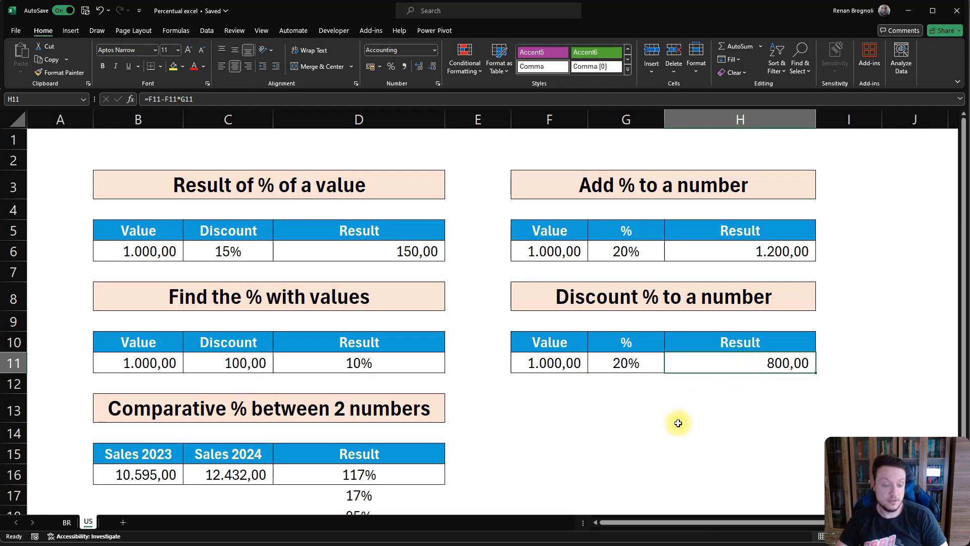
scroll(573, 423, "down", 1)
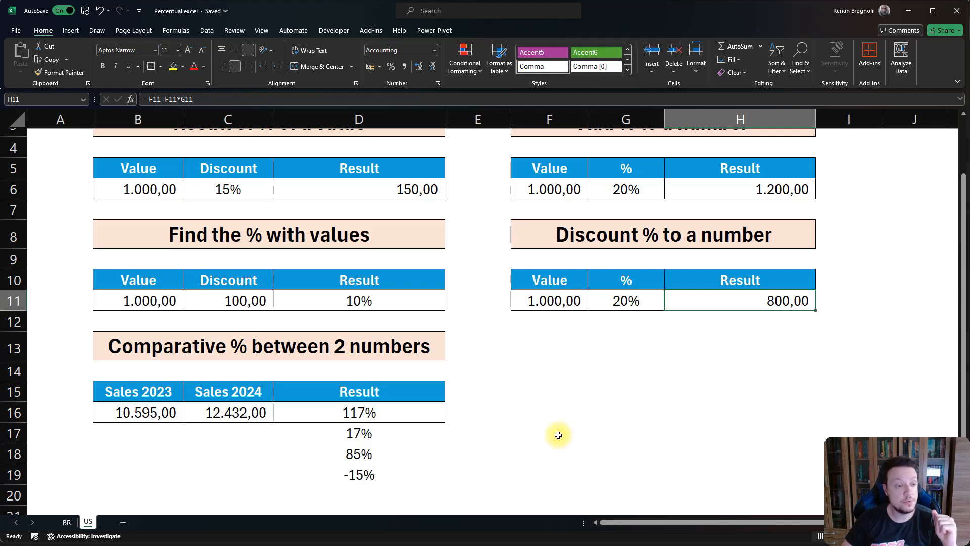
scroll(558, 435, "up", 1)
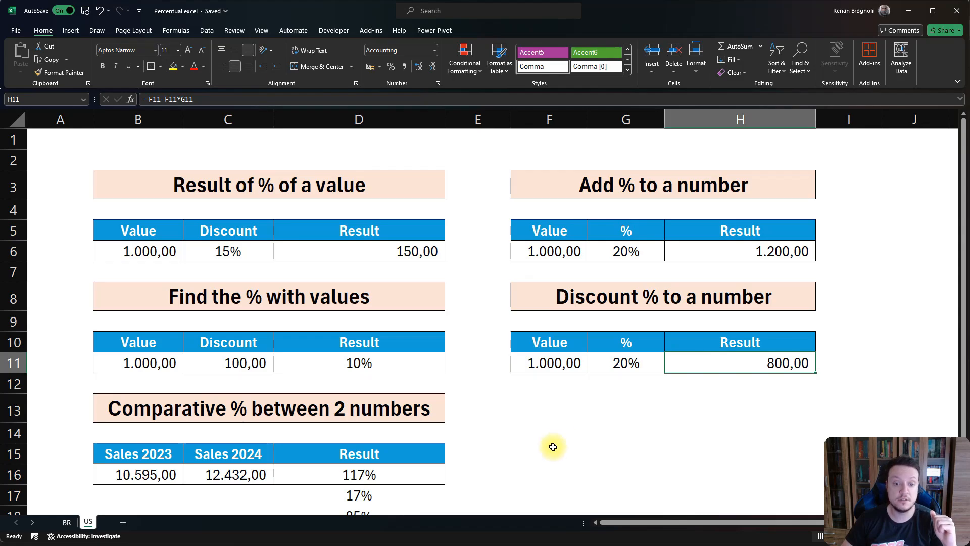